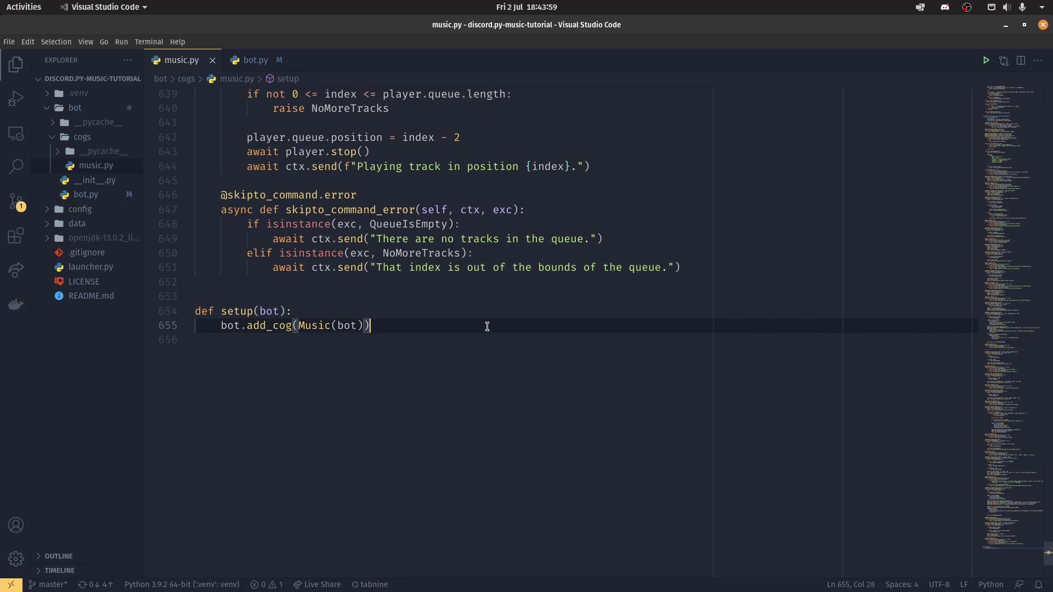
Step: Below skipto_command_error, add the restart command decorator and the restart_command signature
click(714, 270)
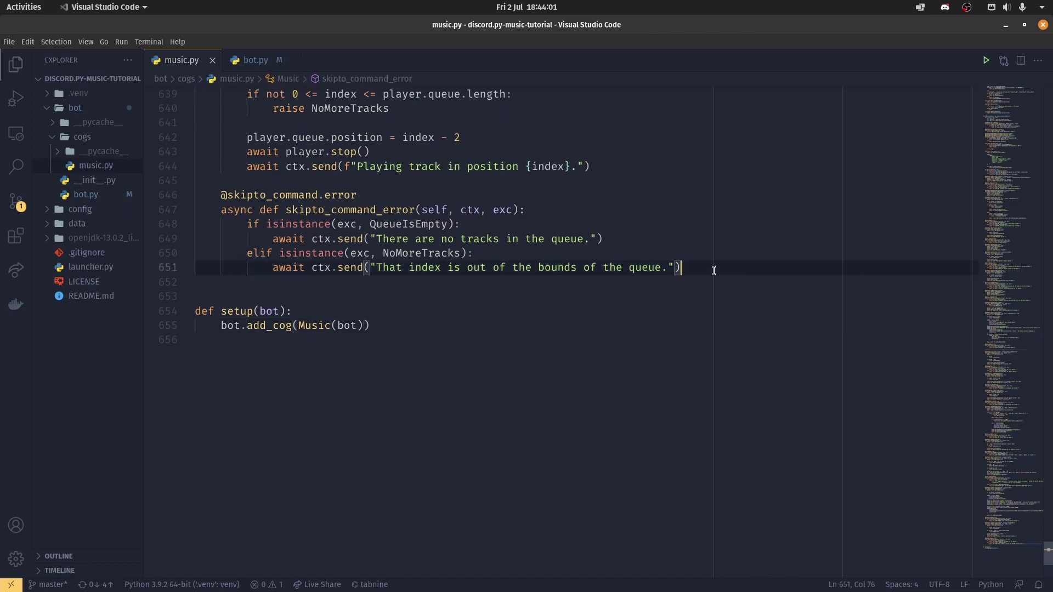
key(Return)
key(Return)
key(BackSpace)
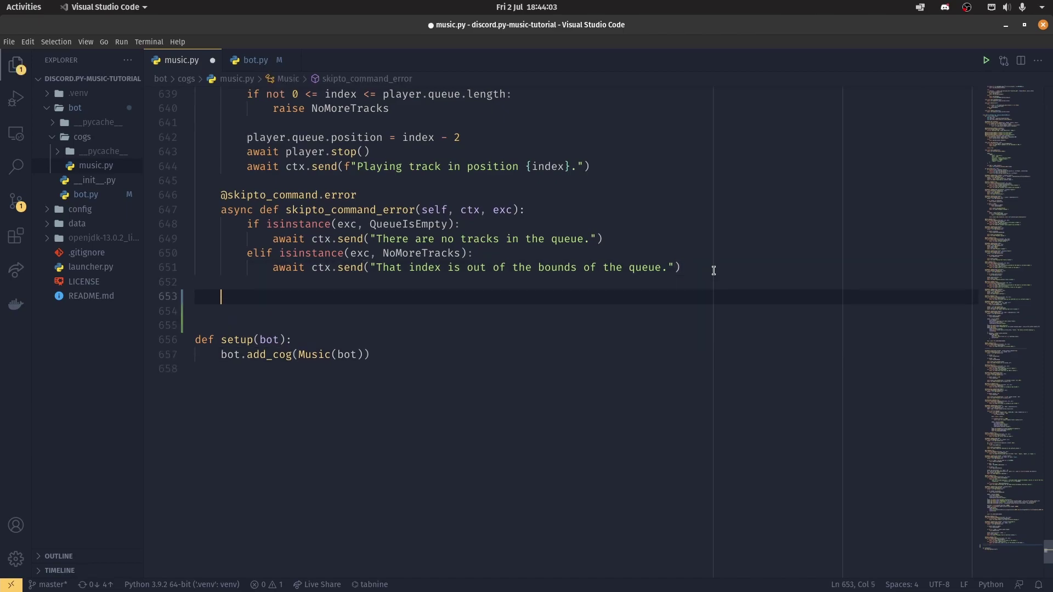
text(@commands.comman)
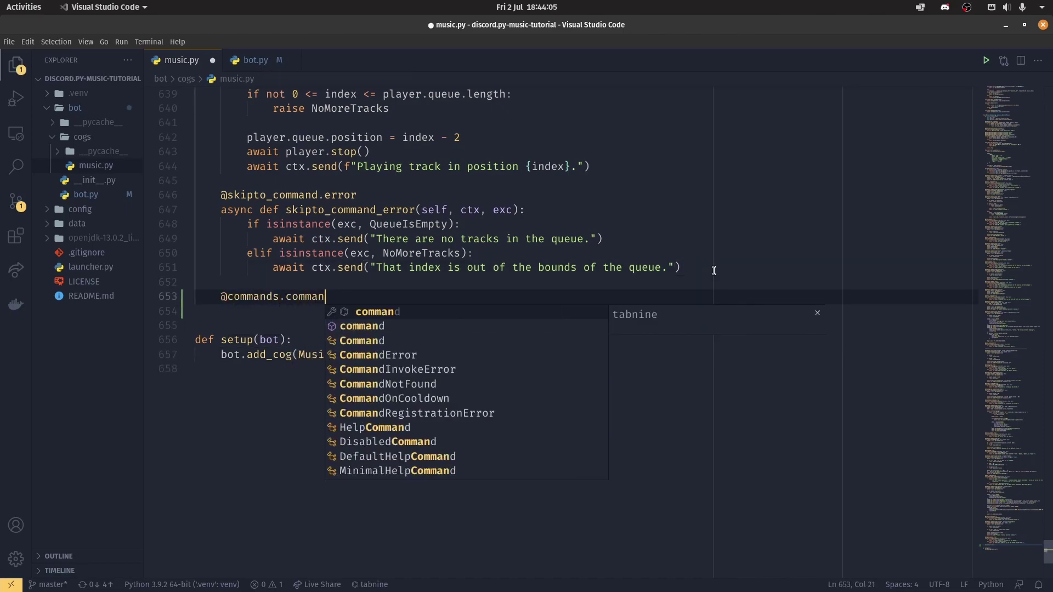
text(d(name="r)
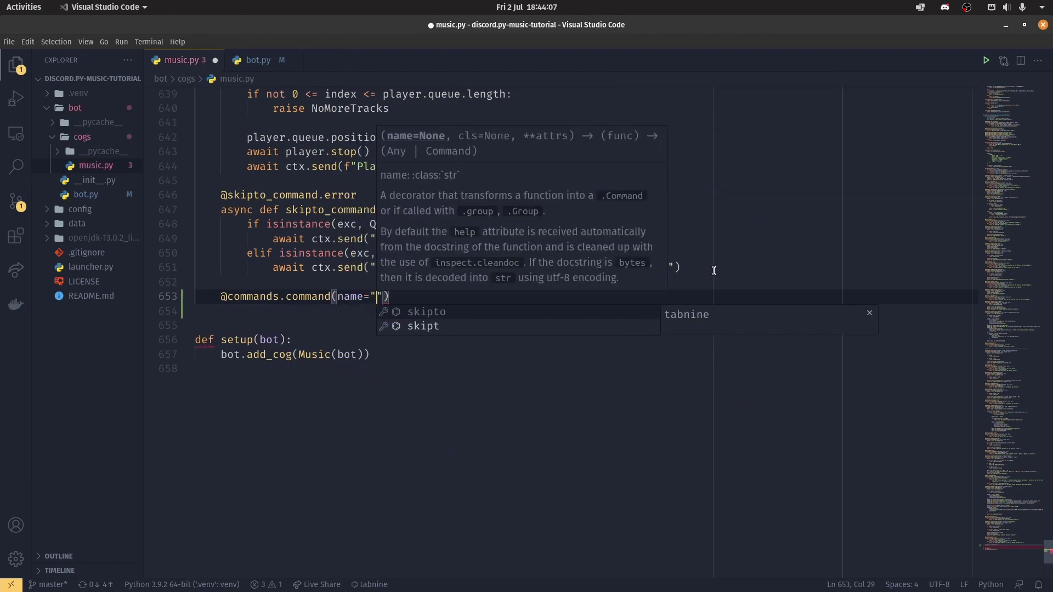
text(estart"))
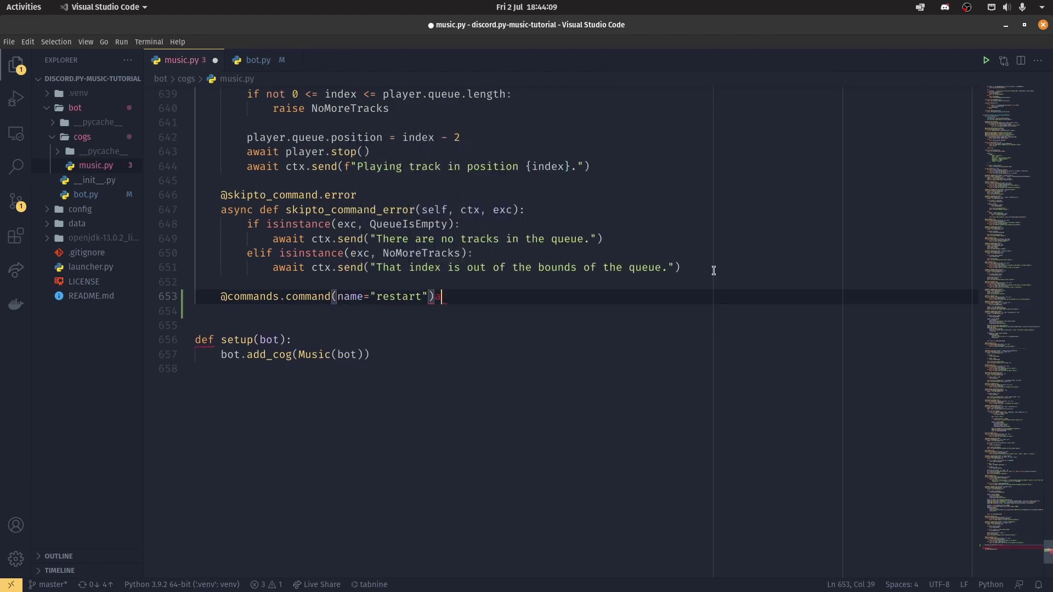
key(Return)
text(asyncdef)
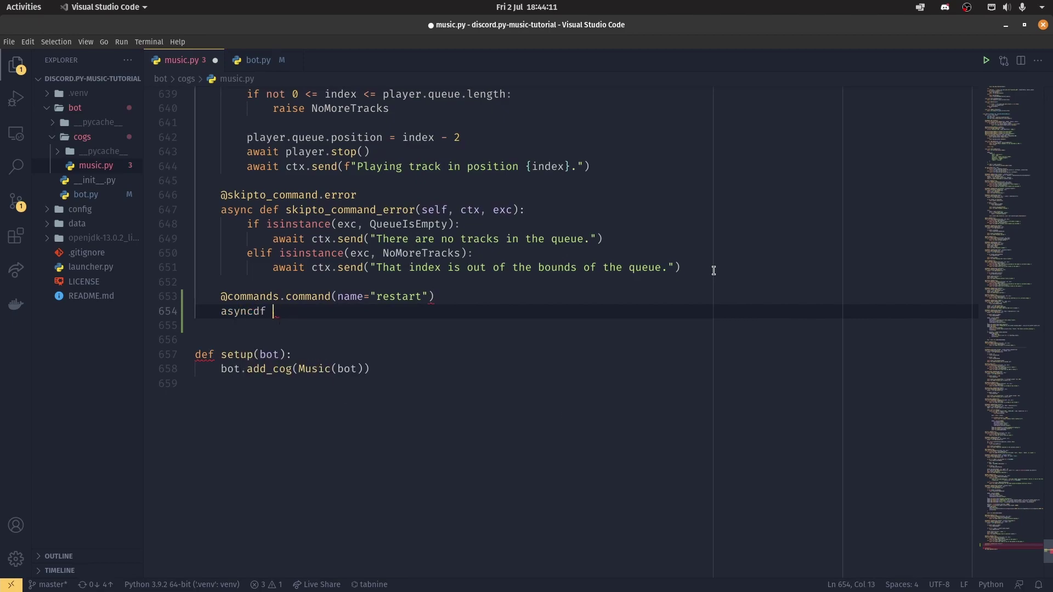
key(BackSpace)
key(BackSpace)
key(BackSpace)
key(BackSpace)
text(def )
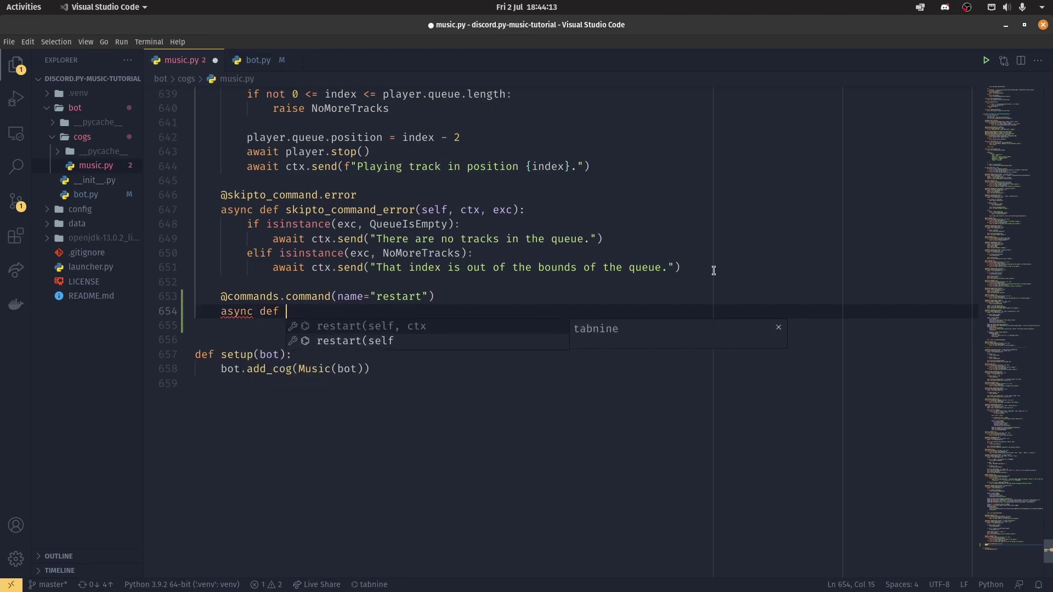
text(res)
key(Tab)
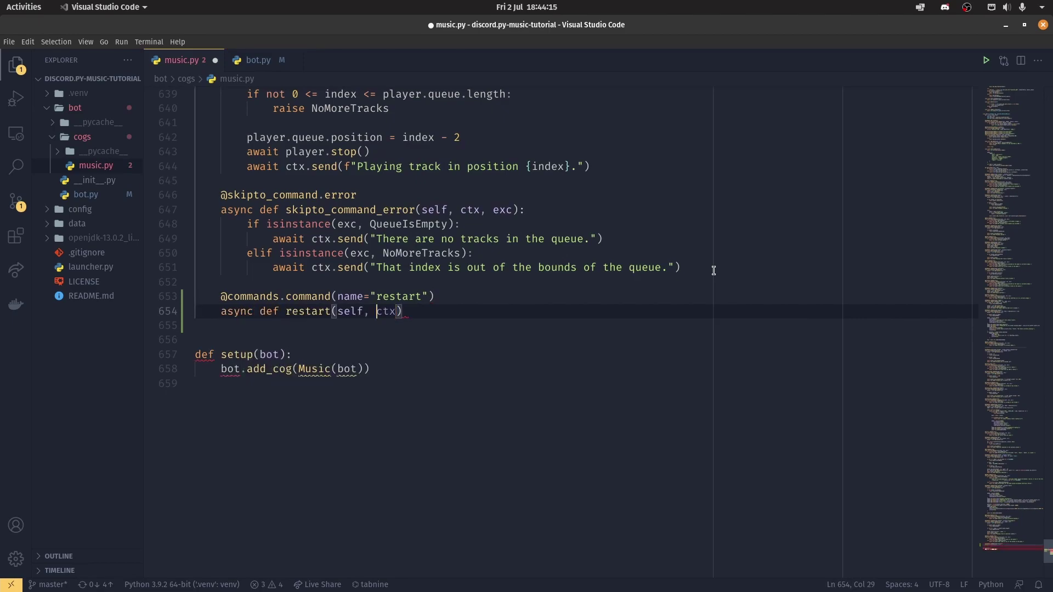
key(Left)
key(Left)
key(Left)
text(_c)
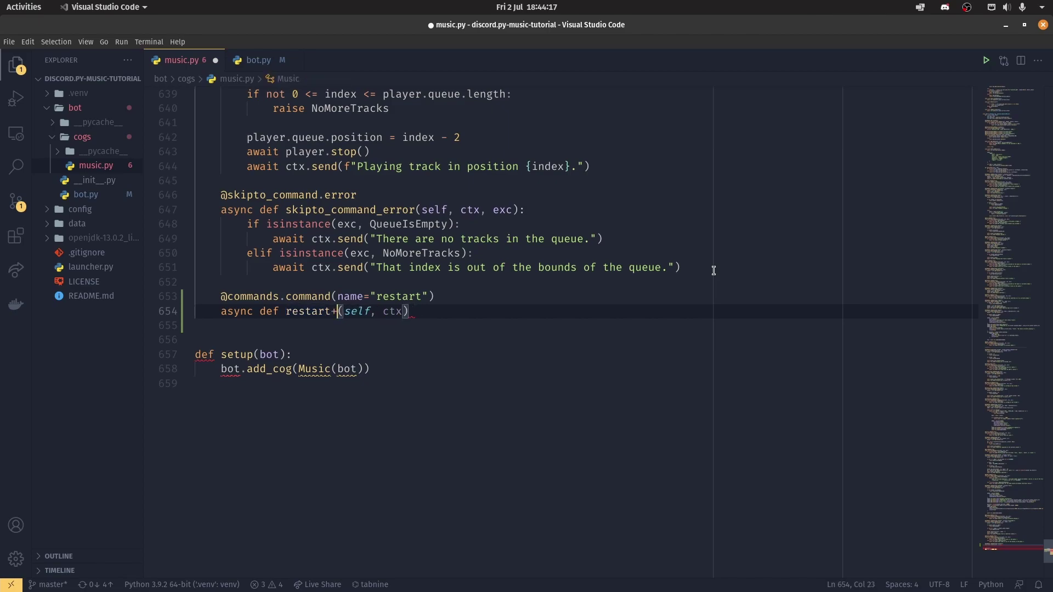
text(ommand)
key(End)
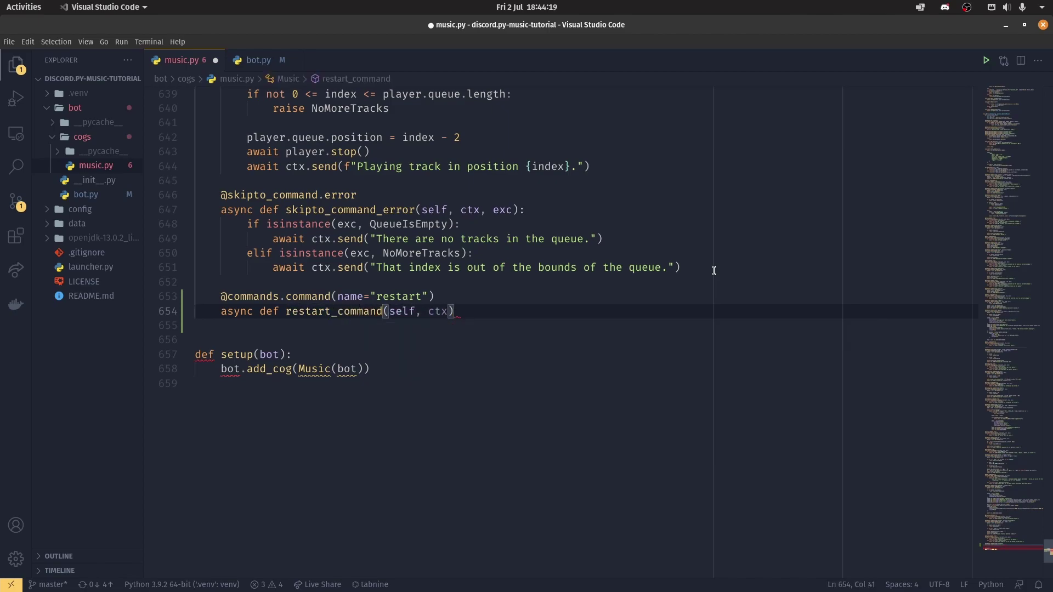
text(:)
key(Return)
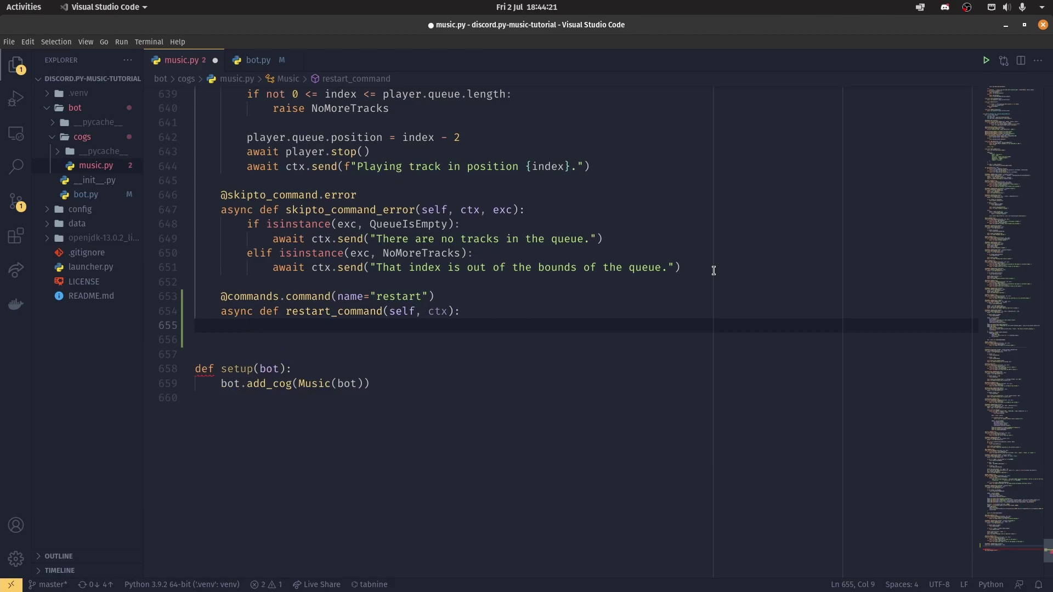
text(player)
Step: Give restart_command a get_player line and a QueueIsEmpty check, then save music.py
key(Down)
key(Down)
key(Down)
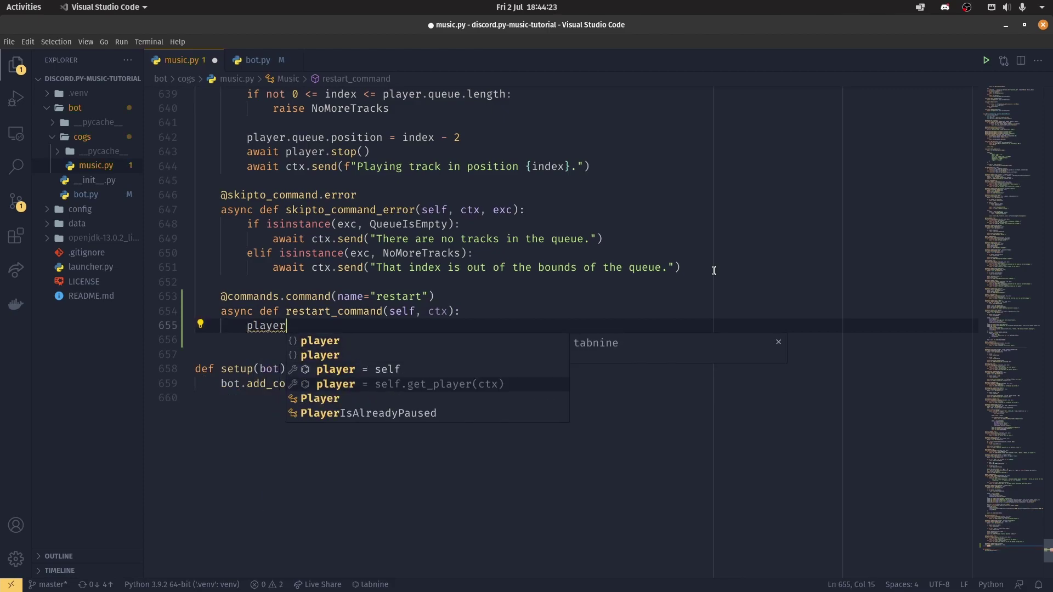
key(Return)
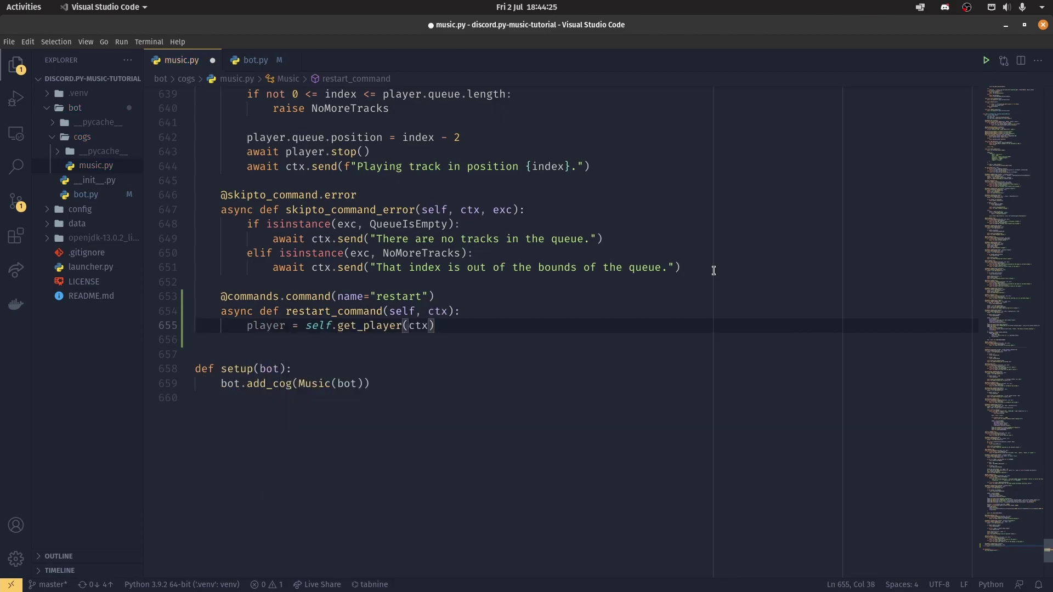
key(Return)
key(Return)
text(if pl)
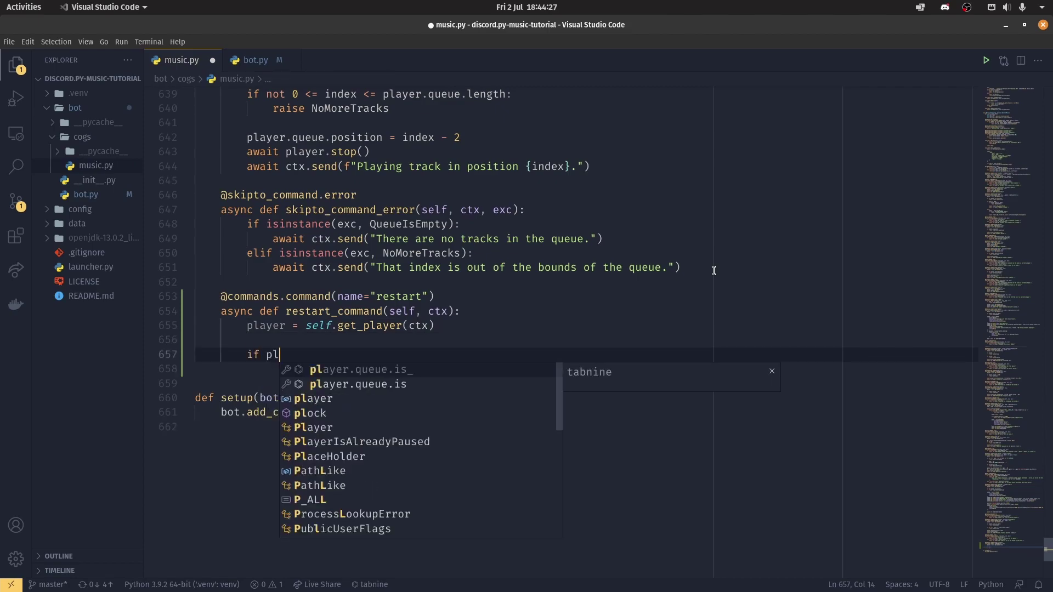
text(ayer.queue.is_em)
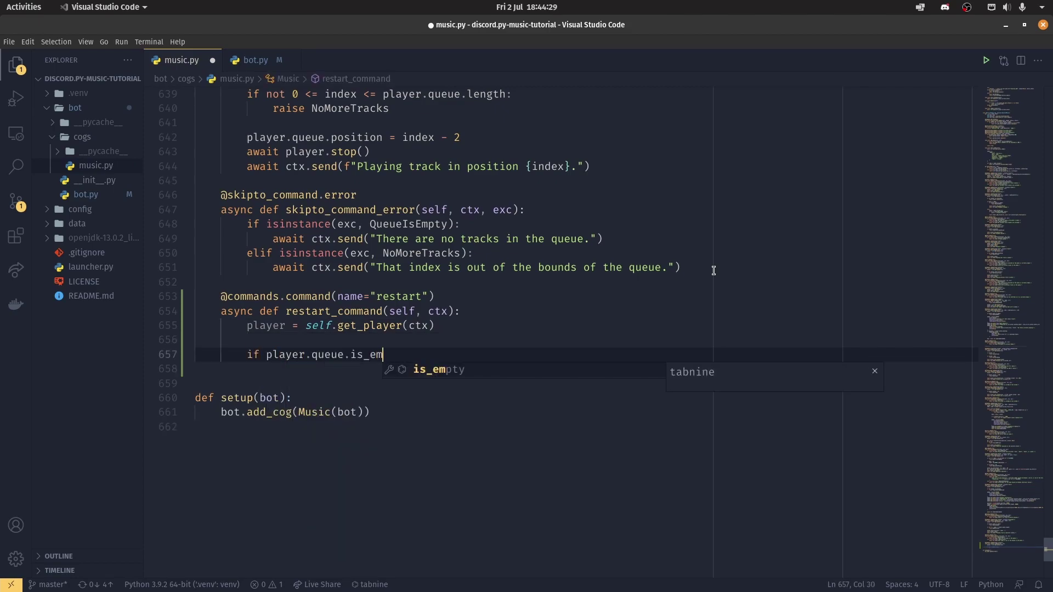
text(pty:)
key(Return)
text(raise)
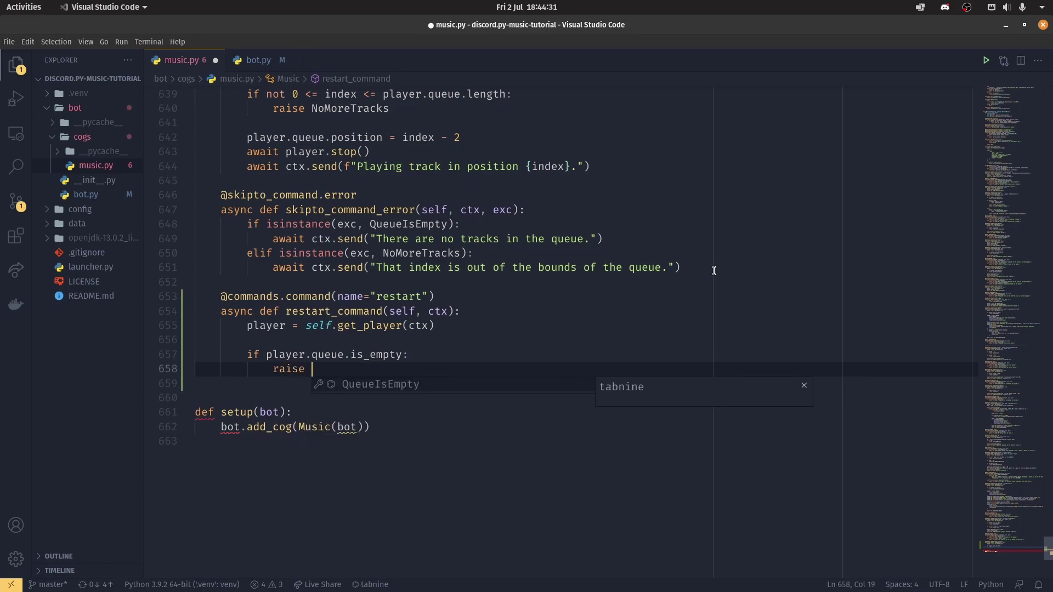
text( Qu)
key(Tab)
key(Return)
key(Return)
key(BackSpace)
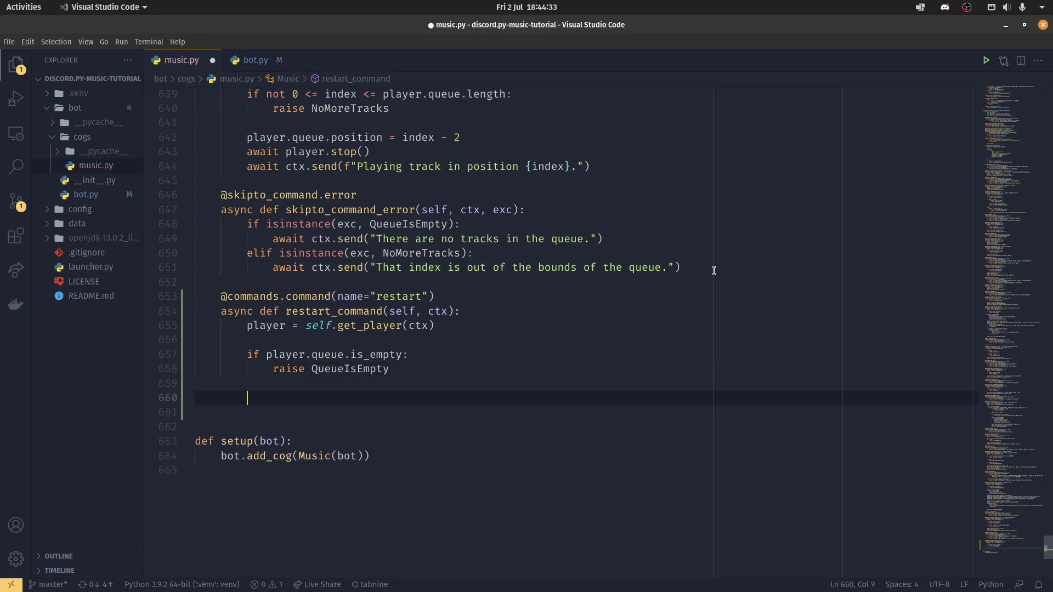
text(await player.)
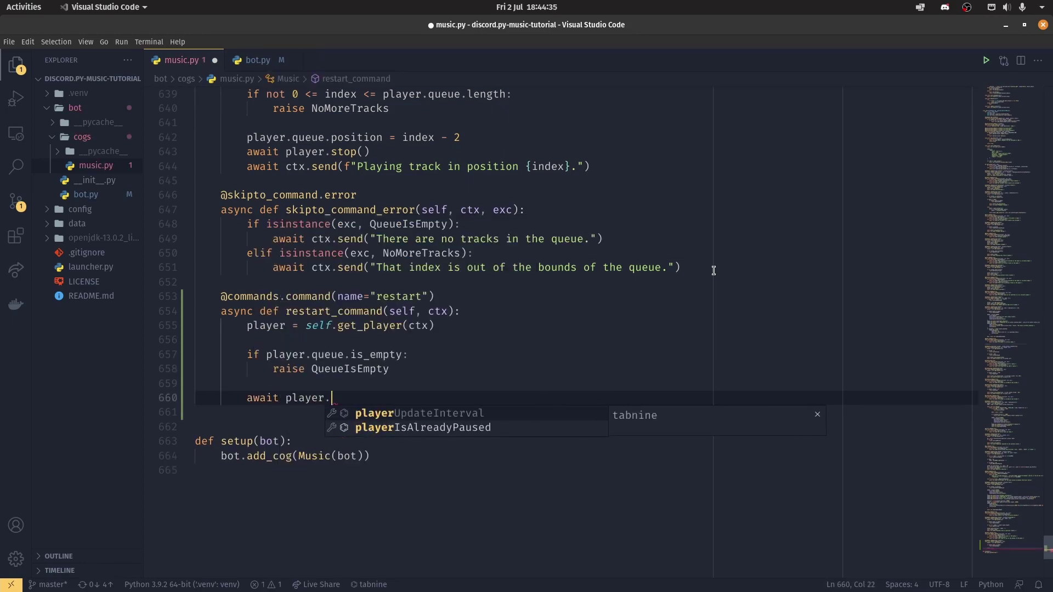
text(seek(0)
key(ctrl+s)
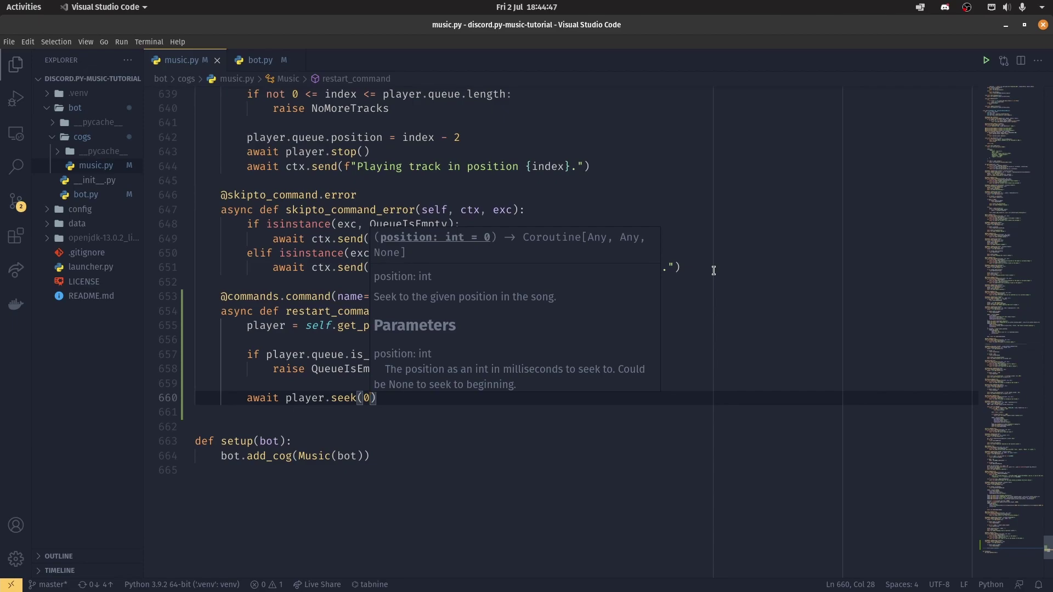
text())
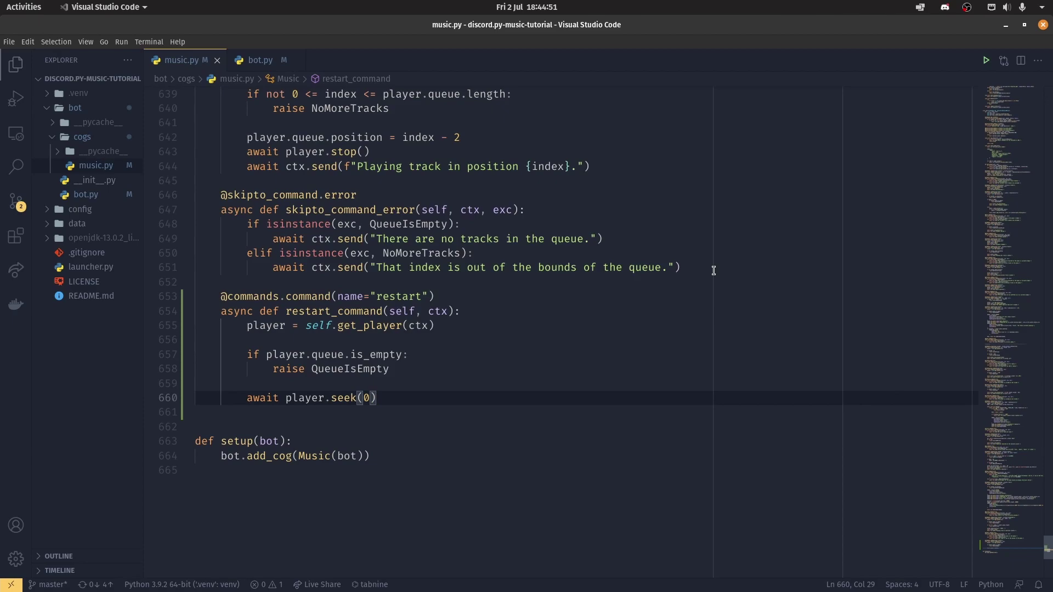
Step: Add player.seek(0) and the 'Track restarted.' reply, then save music.py
key(Return)
text(a)
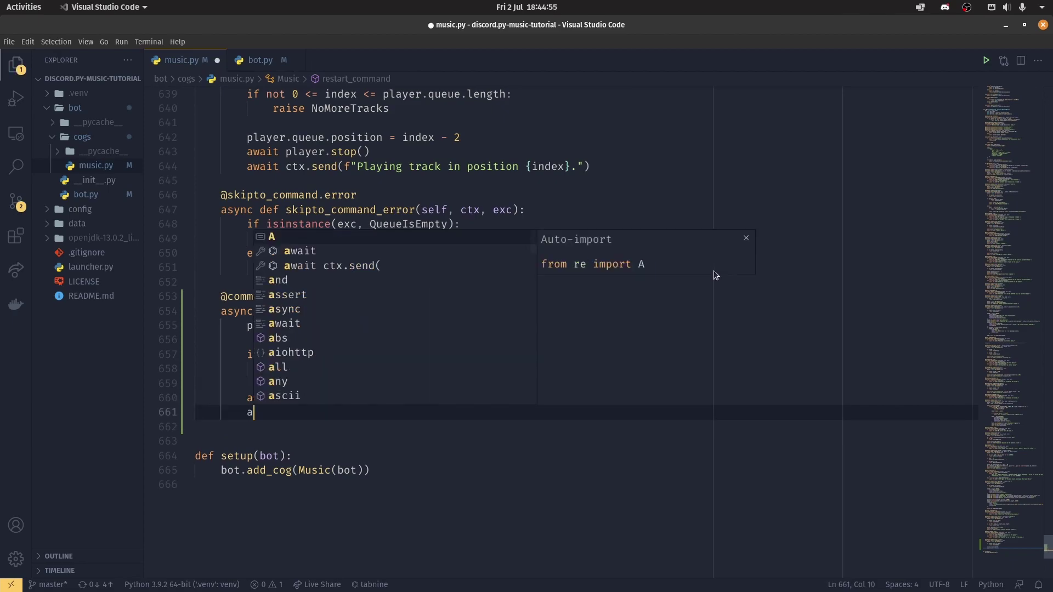
text(wait ctx.sned)
key(BackSpace)
key(BackSpace)
key(BackSpace)
text(e)
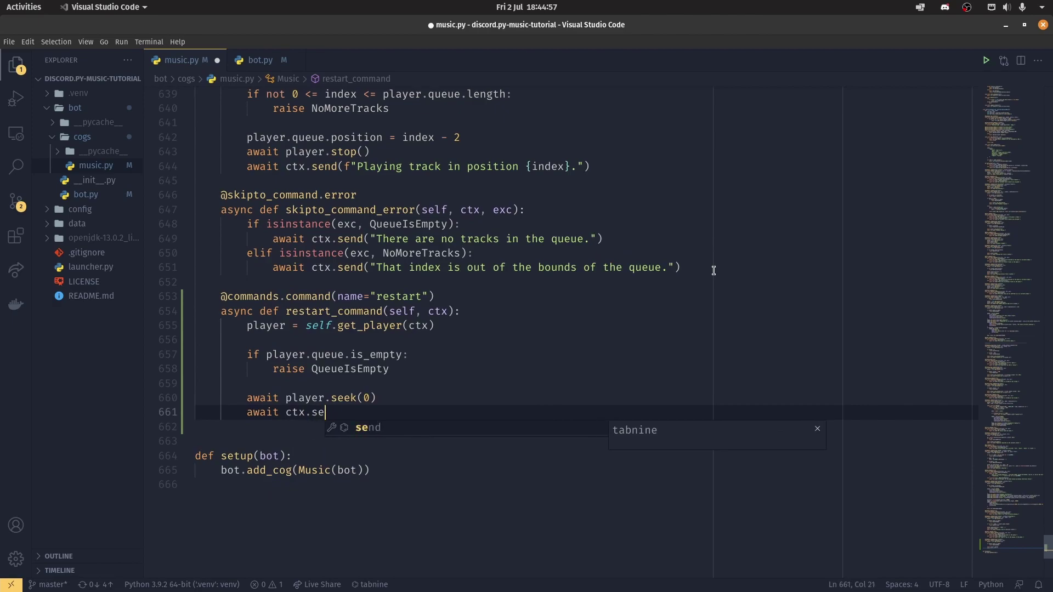
text(nd("Track)
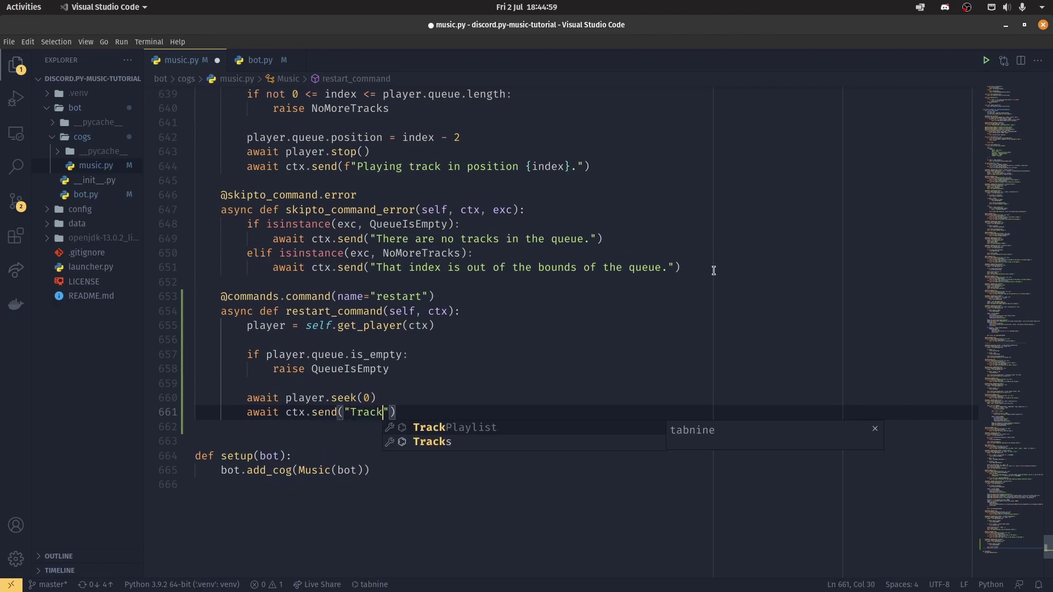
text( restarted)
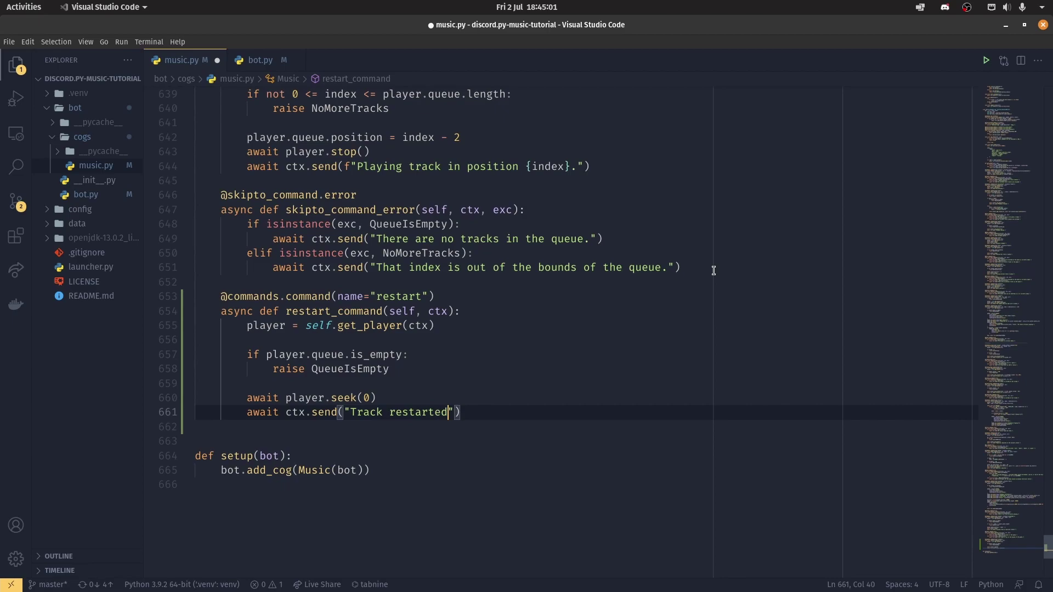
text(.)
key(ctrl+s)
scroll(688, 280, down, 1)
scroll(688, 280, down, 2)
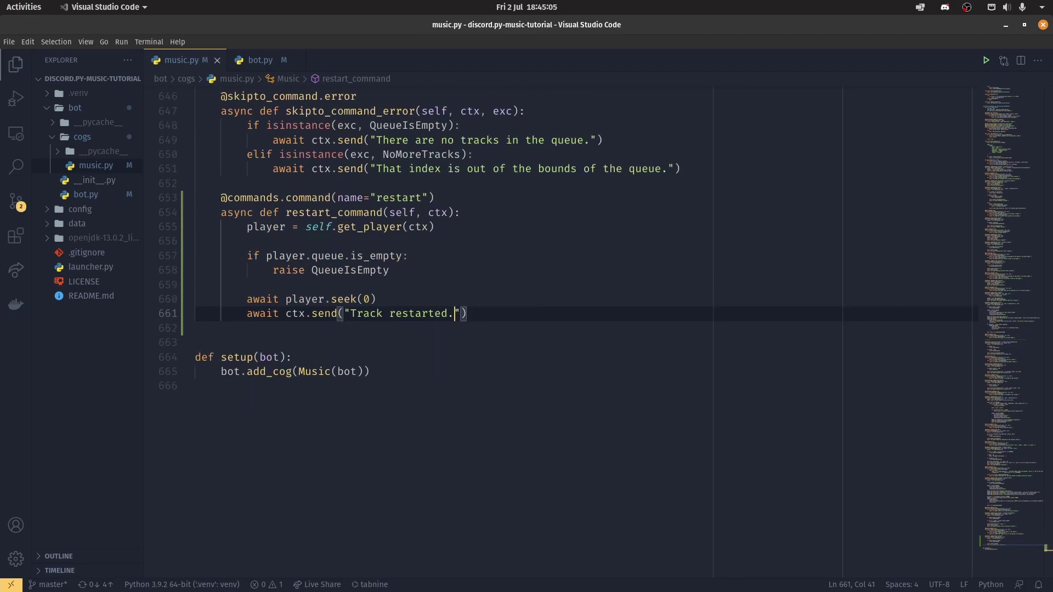
Step: Copy the whole skipto_command_error handler and paste it below restart_command
key(alt+Tab)
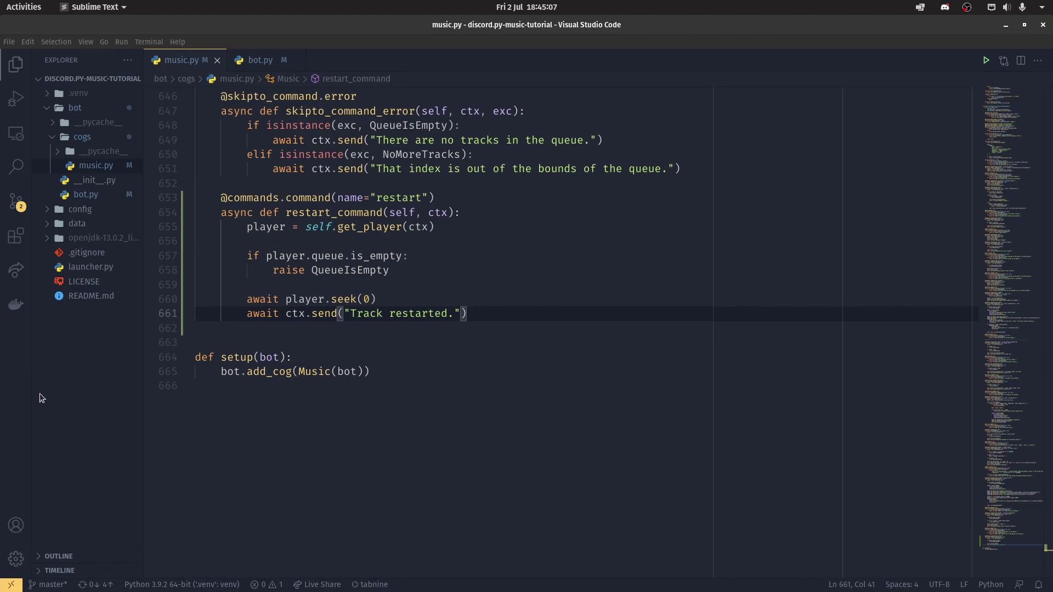
click(503, 320)
key(Return)
key(Return)
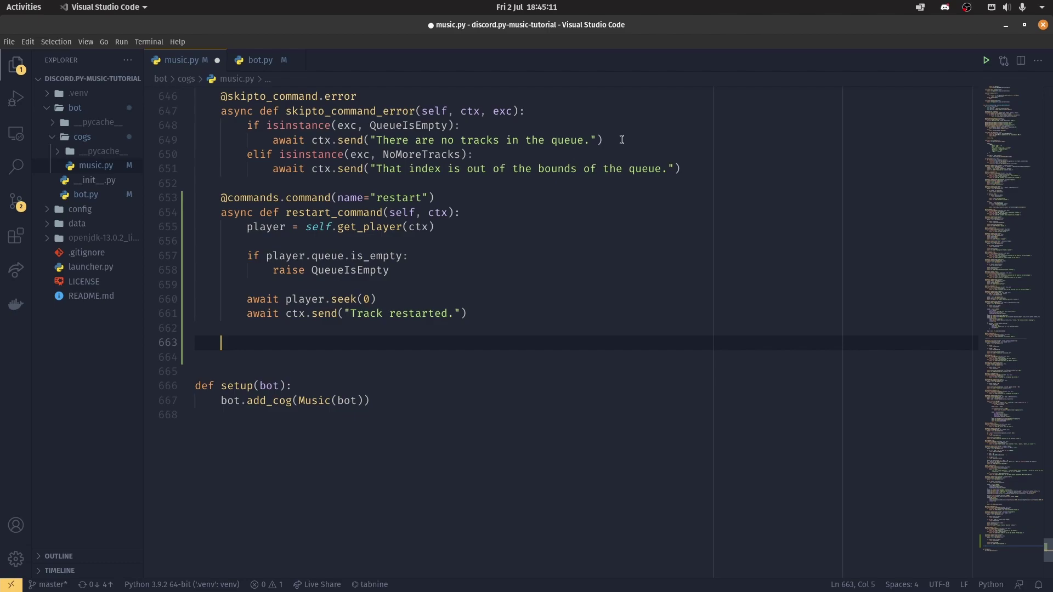
drag(621, 140, 247, 126)
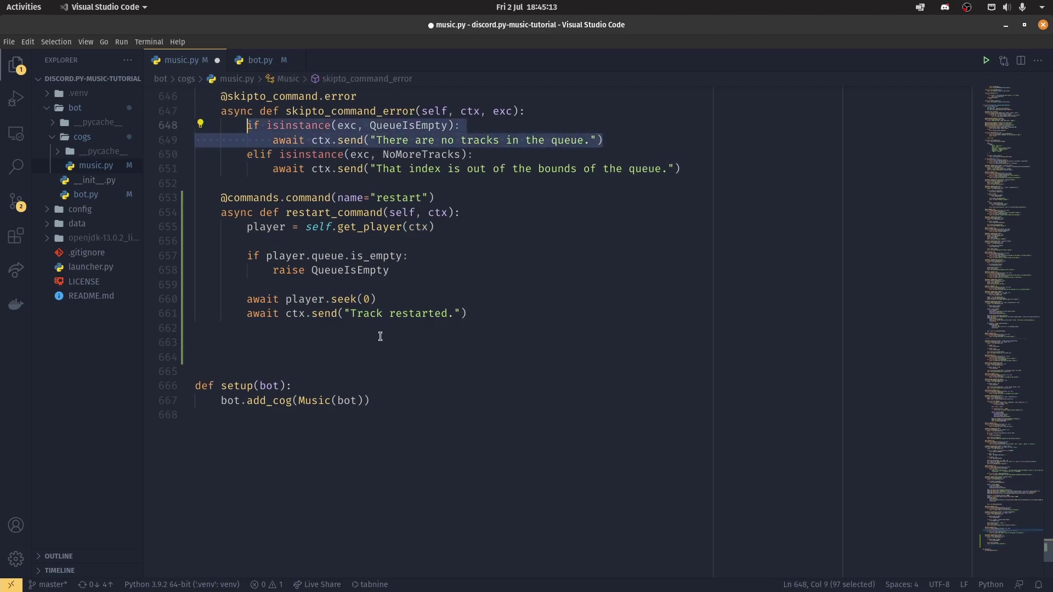
key(ctrl+c)
click(312, 342)
key(ctrl+v)
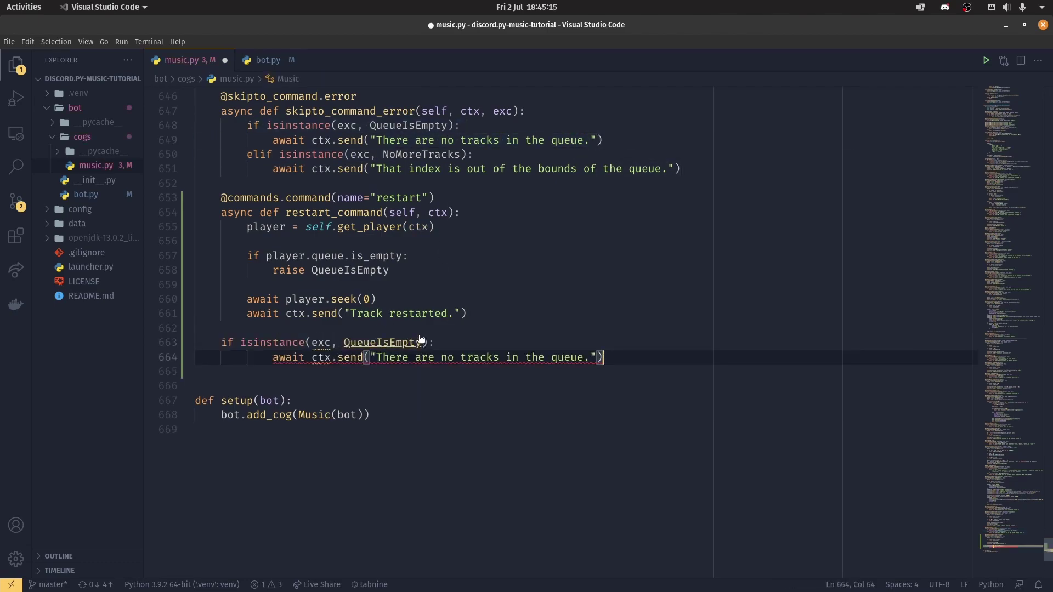
key(ctrl+z)
drag(605, 140, 225, 96)
key(ctrl+c)
click(251, 342)
key(ctrl+v)
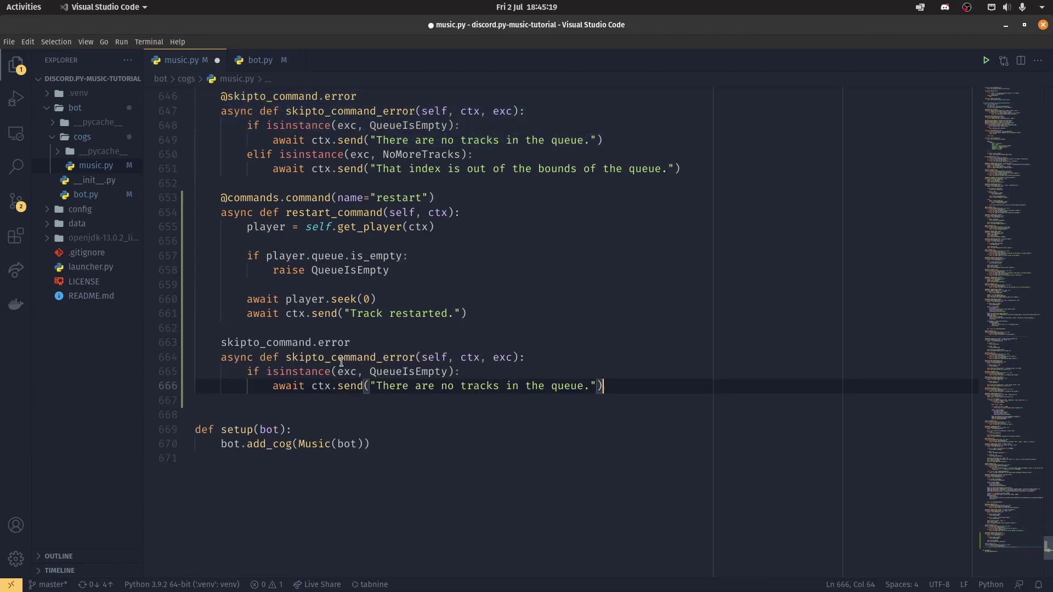
Step: Rename both skipto occurrences in the pasted handler to restart with multi-cursor
click(221, 344)
text(@)
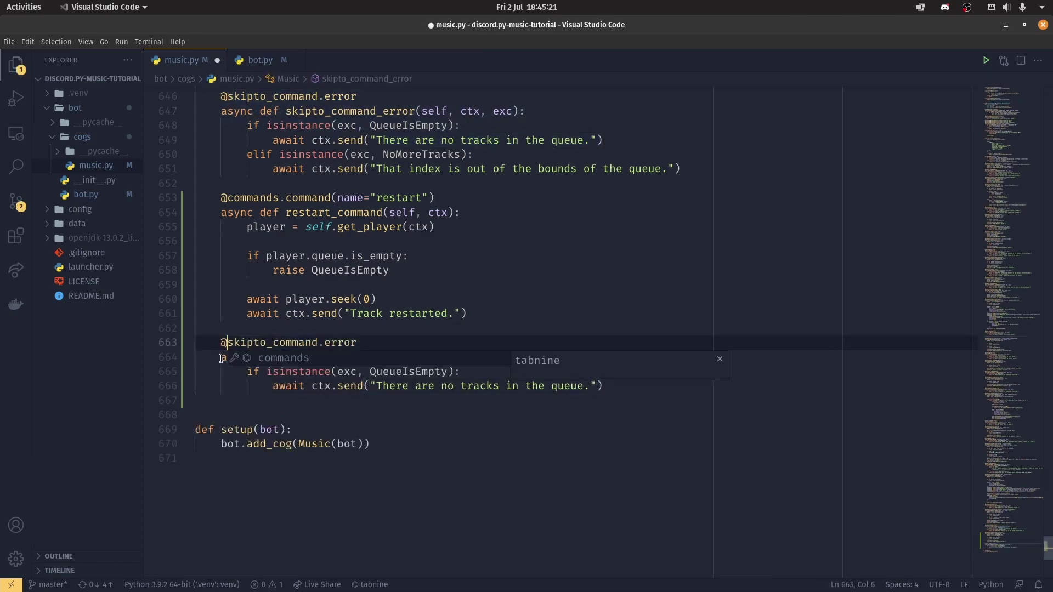
key(shift+Right)
key(shift+Right)
key(shift+Right)
key(shift+Left)
key(shift+Left)
key(shift+Left)
key(shift+Left)
key(shift+Left)
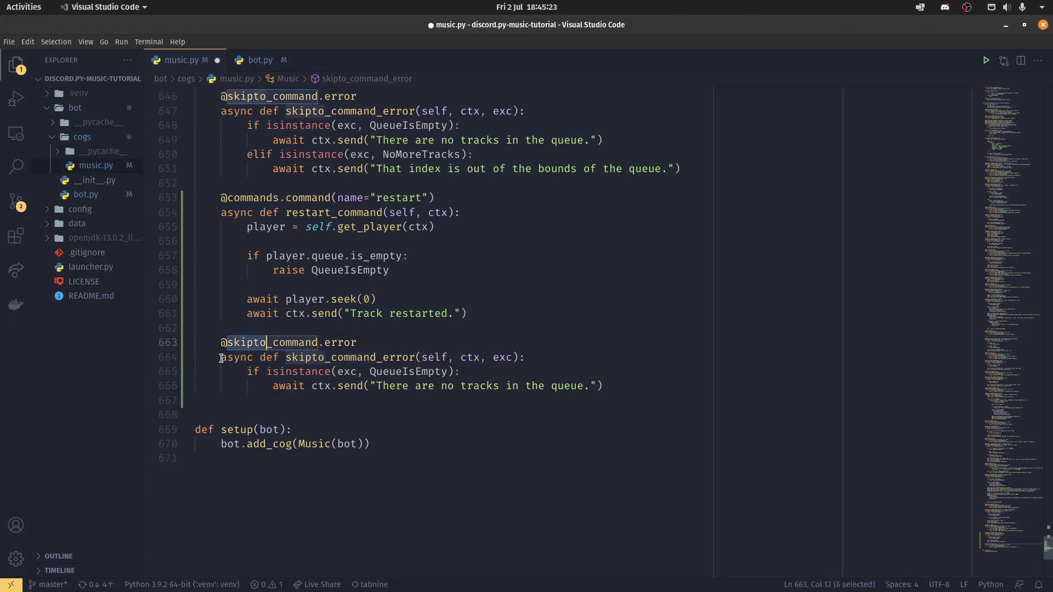
key(ctrl+d)
text(rest)
key(BackSpace)
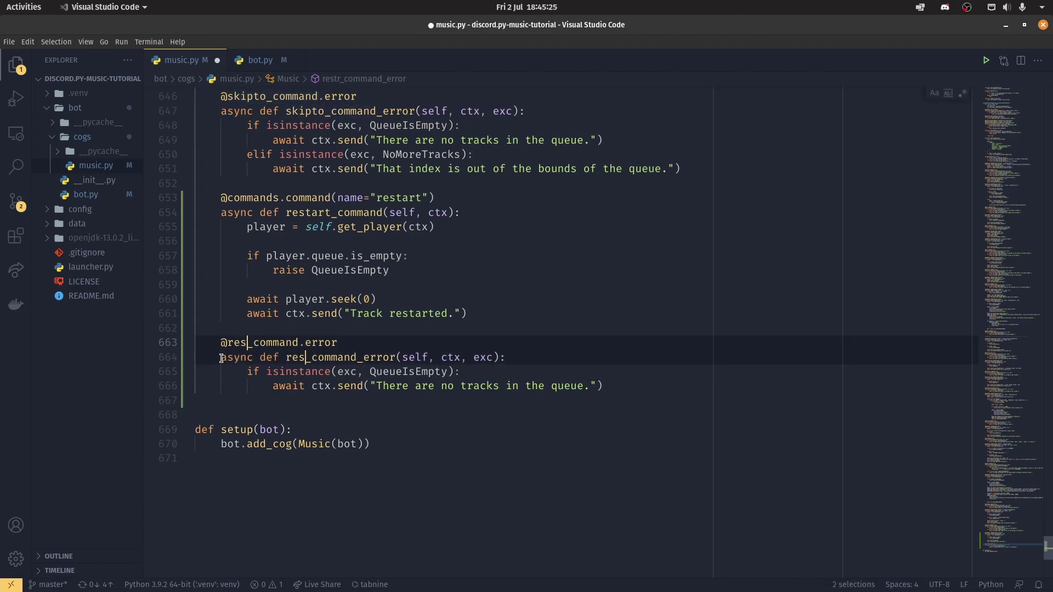
text(tart)
key(Escape)
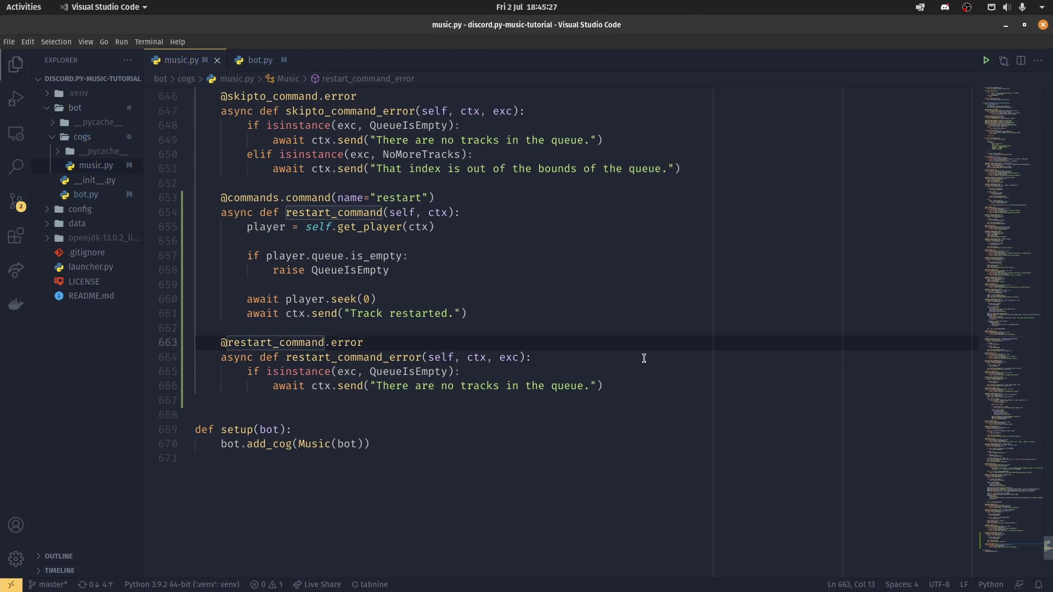
click(645, 386)
Step: Relaunch the bot with python launcher.py in the terminal and switch to Discord
key(alt+Tab)
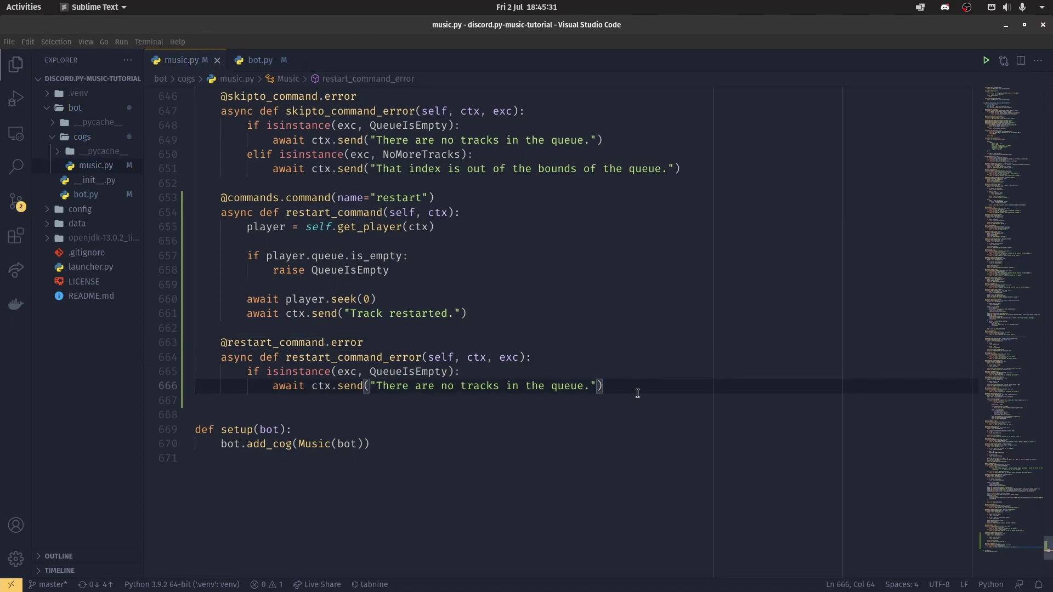
key(alt+Tab)
key(ctrl+grave)
text(c)
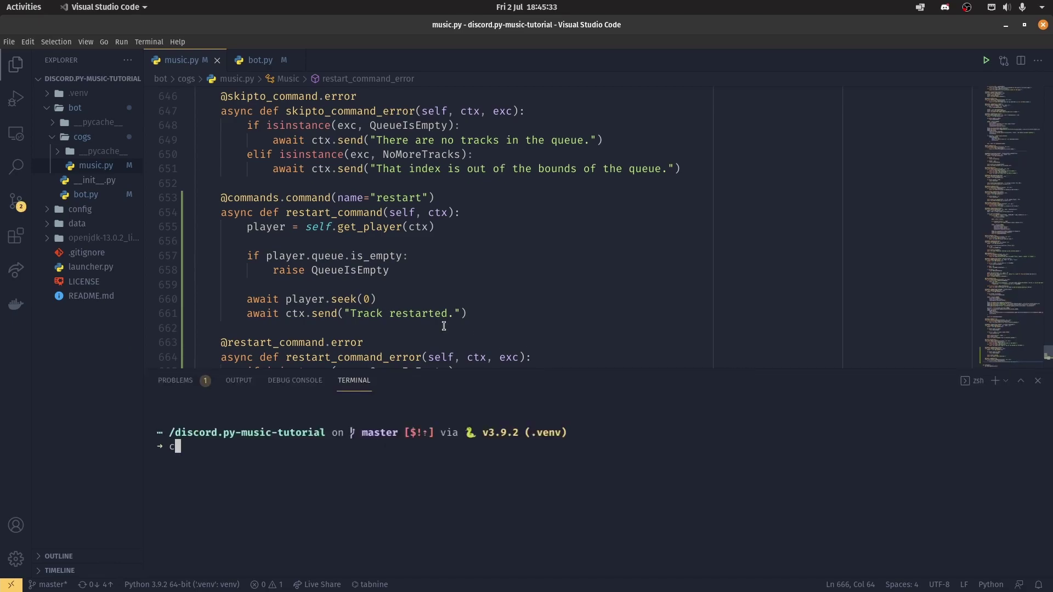
key(Up)
key(Up)
key(Up)
key(Down)
key(Down)
key(Down)
key(Up)
key(Return)
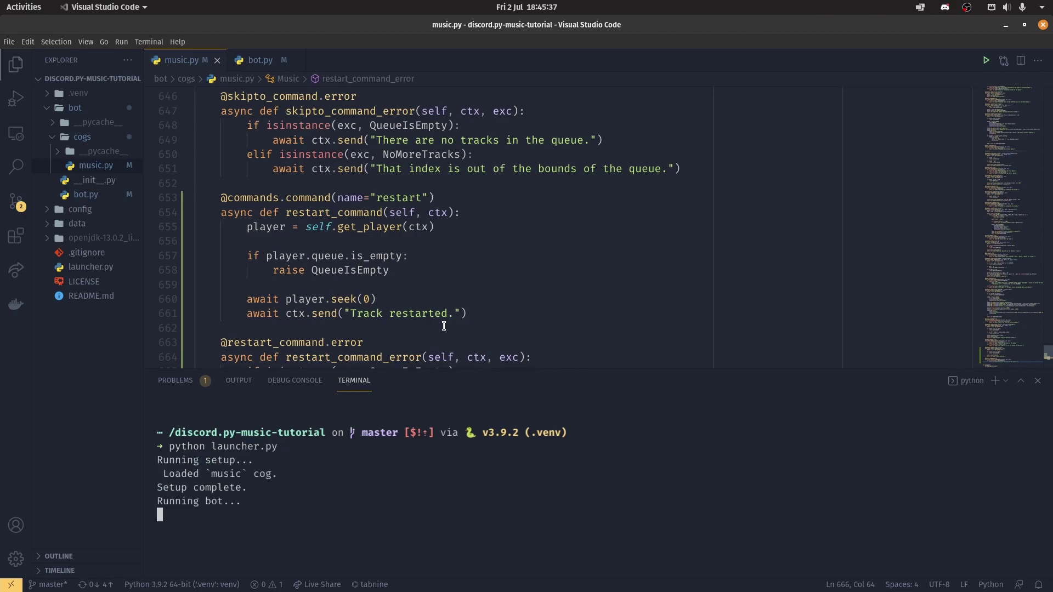
key(super)
click(321, 399)
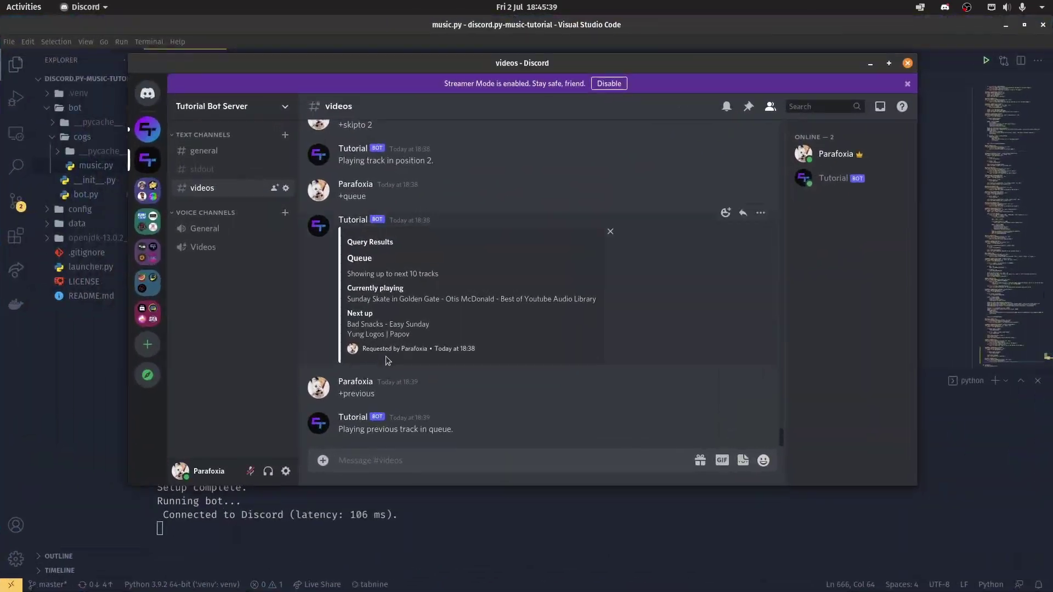
Step: Join Videos, send '+play a caring friend bad snacks', pick the first result, then send +restart
click(222, 250)
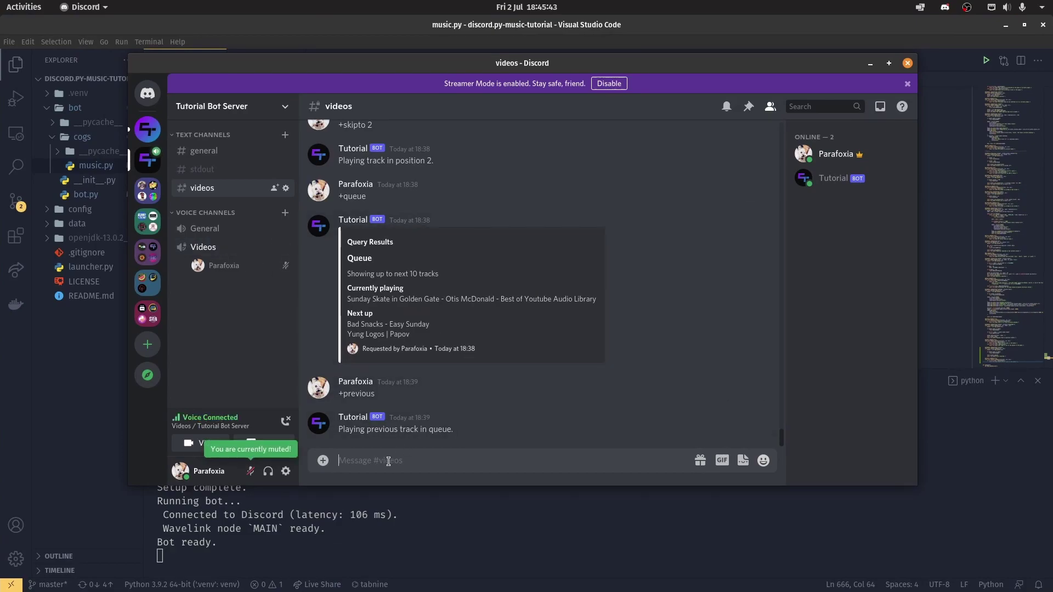
text(+play a caring friend bad snack)
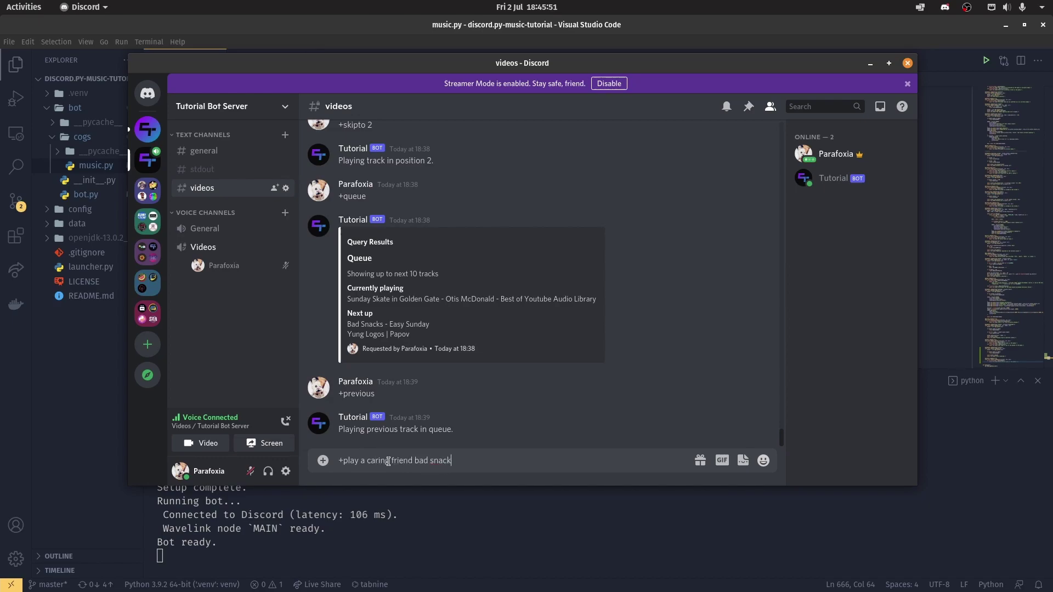
text(s)
key(Return)
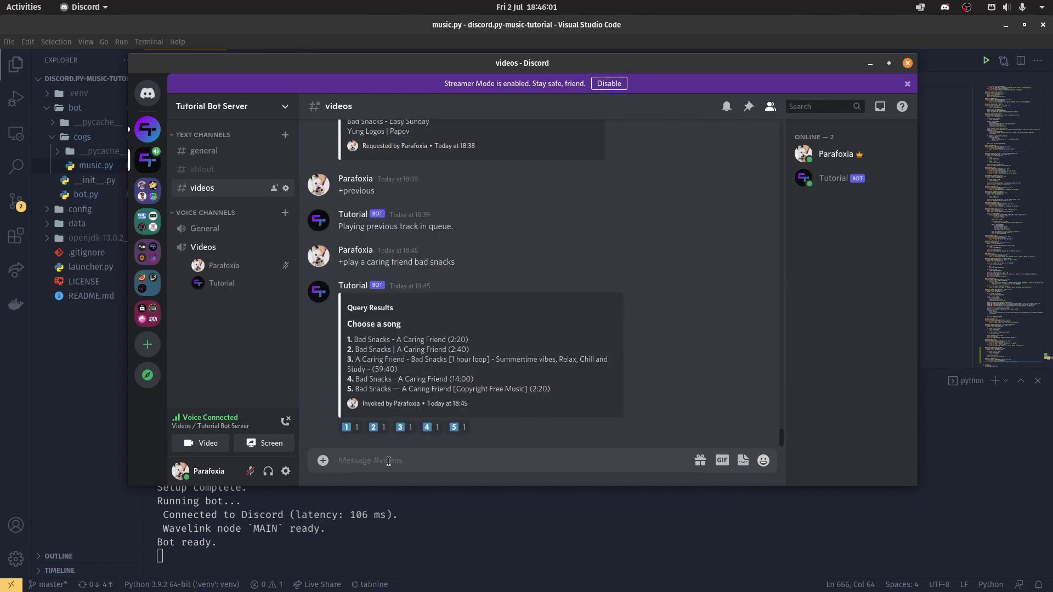
click(348, 427)
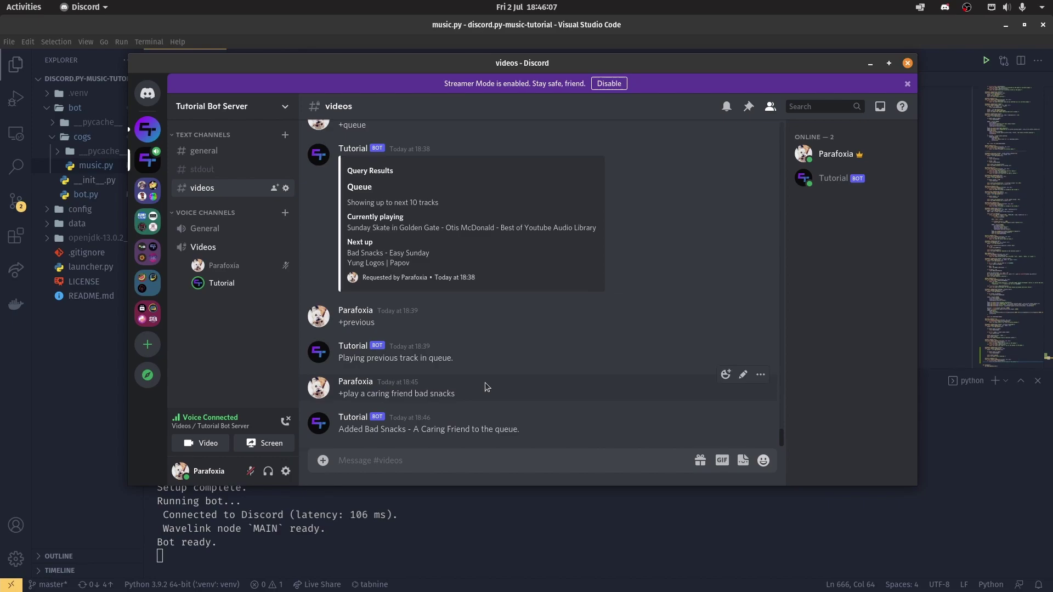
text(+res)
text(tat)
key(BackSpace)
text(rt)
key(Return)
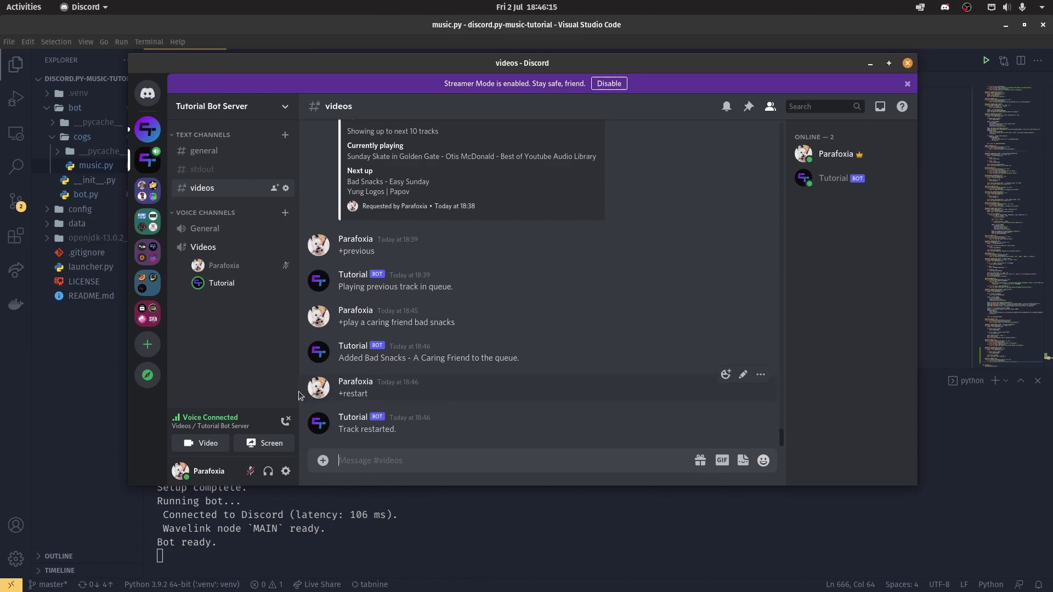
Step: Stop the running bot, hide the terminal panel, and scroll music.py up to the imports
click(556, 535)
key(ctrl+c)
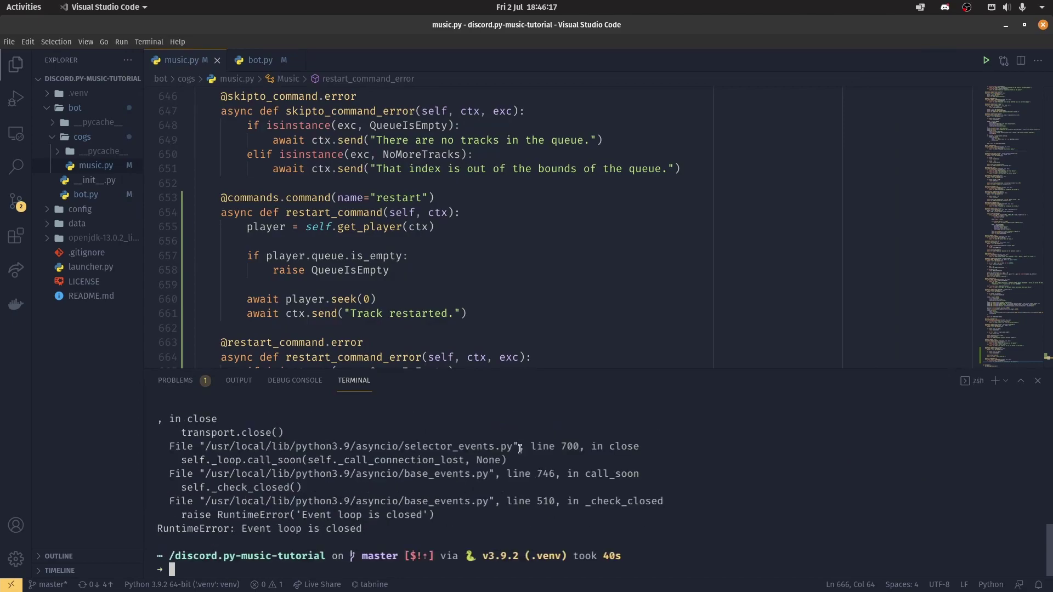
click(450, 298)
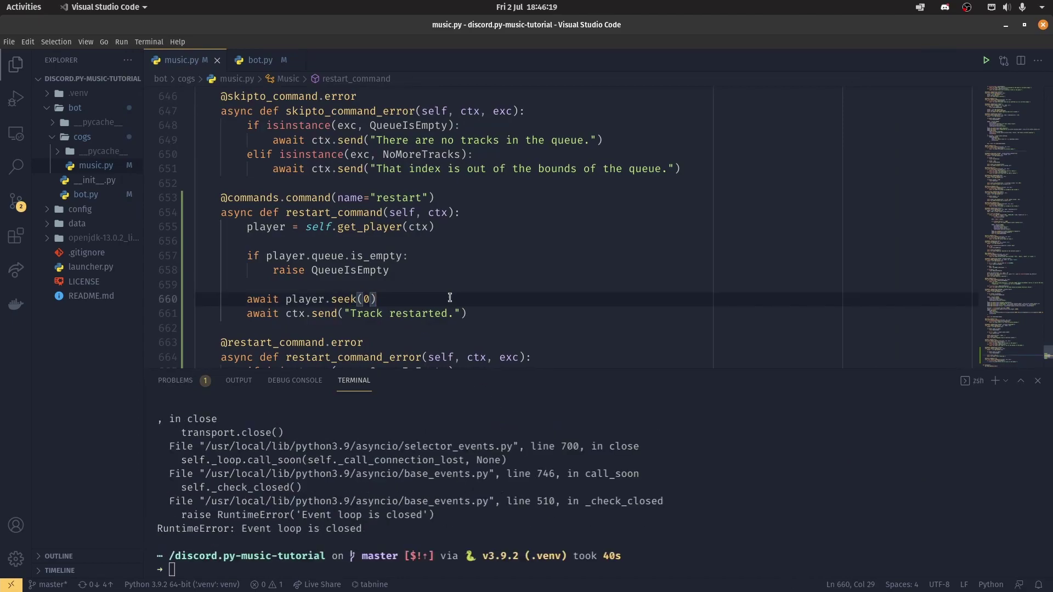
key(ctrl+j)
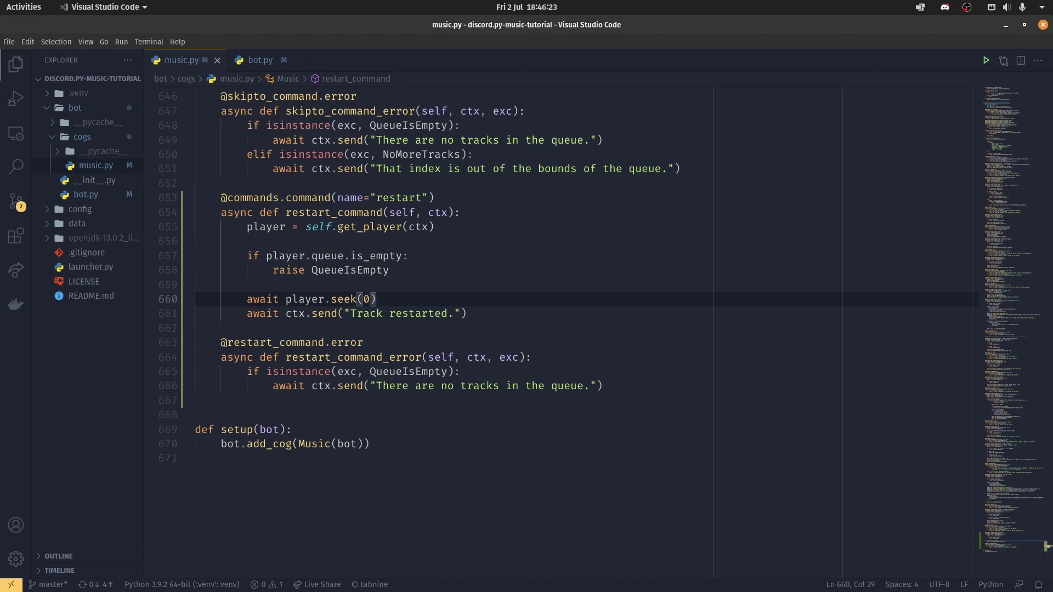
key(alt+Tab)
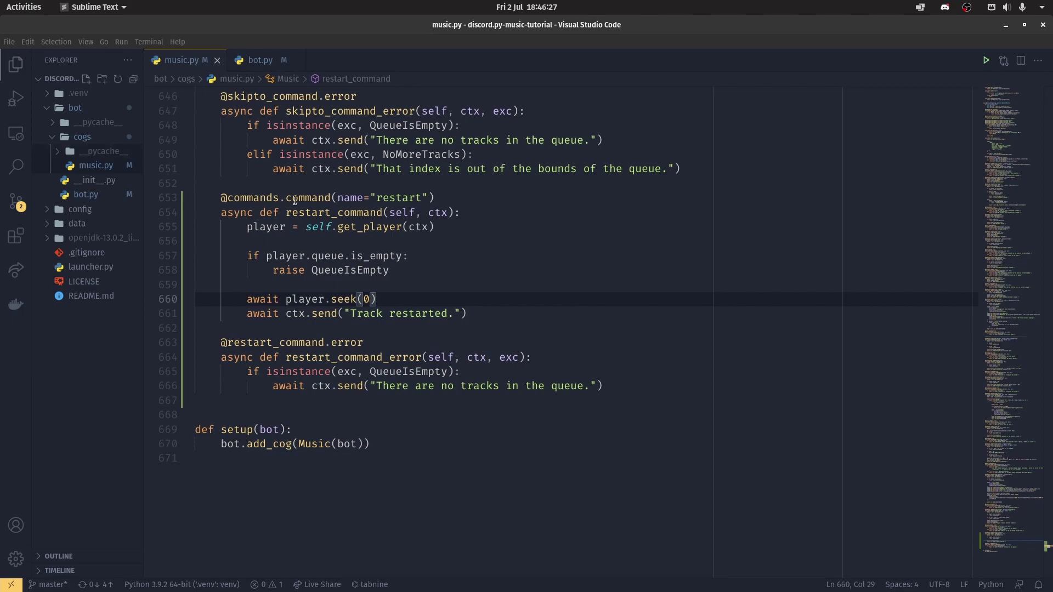
key(alt+Tab)
drag(1014, 542, 1015, 98)
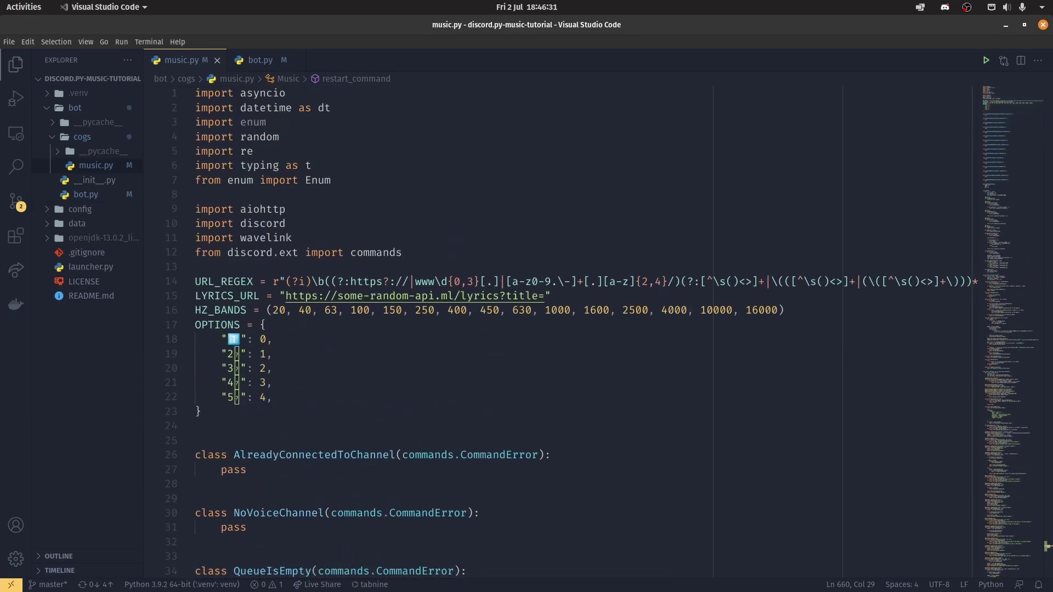
Step: Paste the TIME_REGEX pattern on a new line after HZ_BANDS and save music.py
key(alt+Tab)
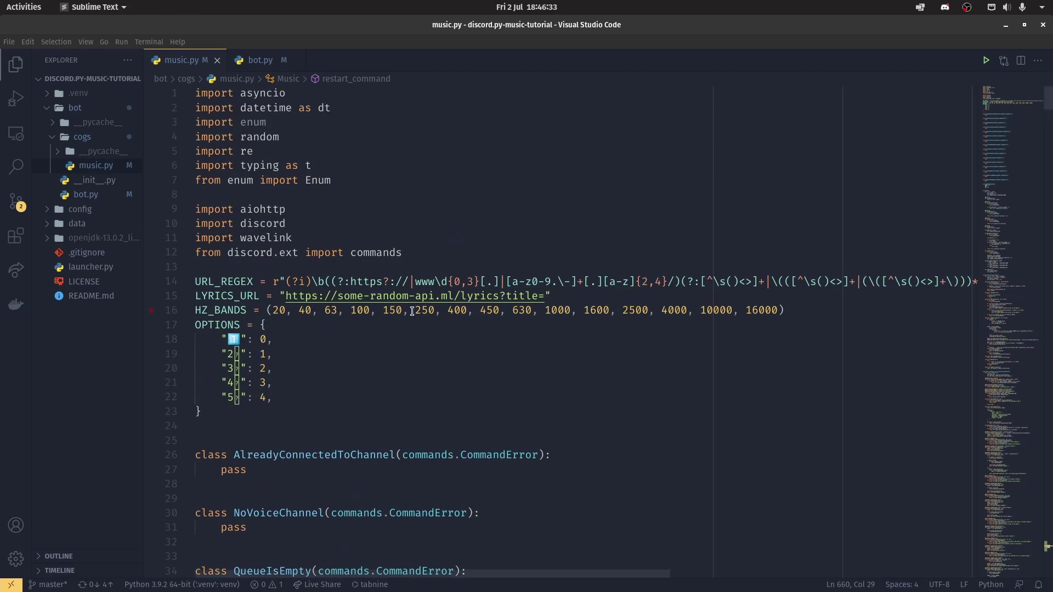
click(827, 311)
key(Return)
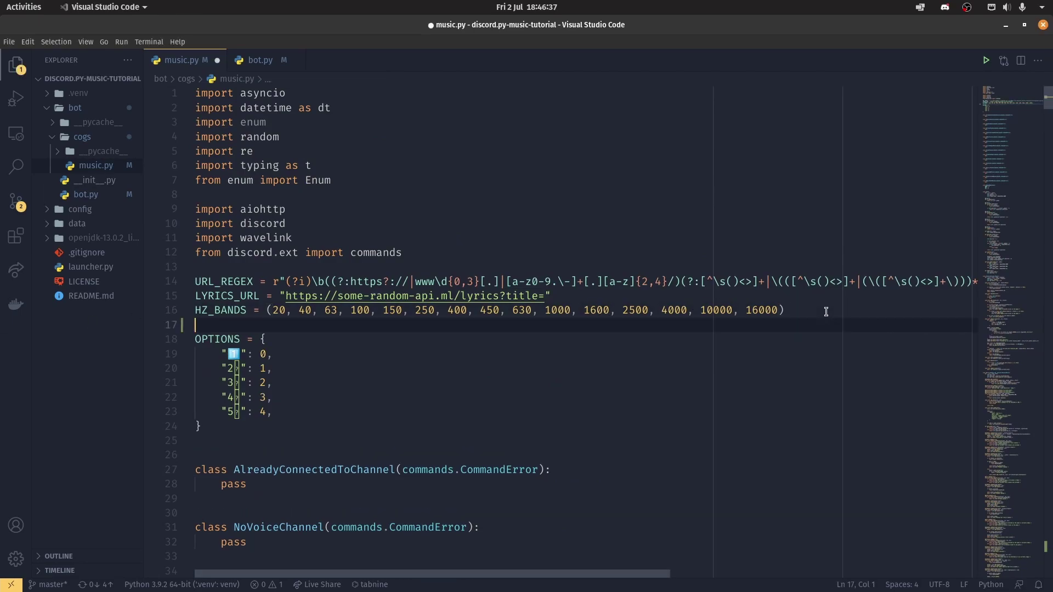
key(ctrl+v)
key(ctrl+s)
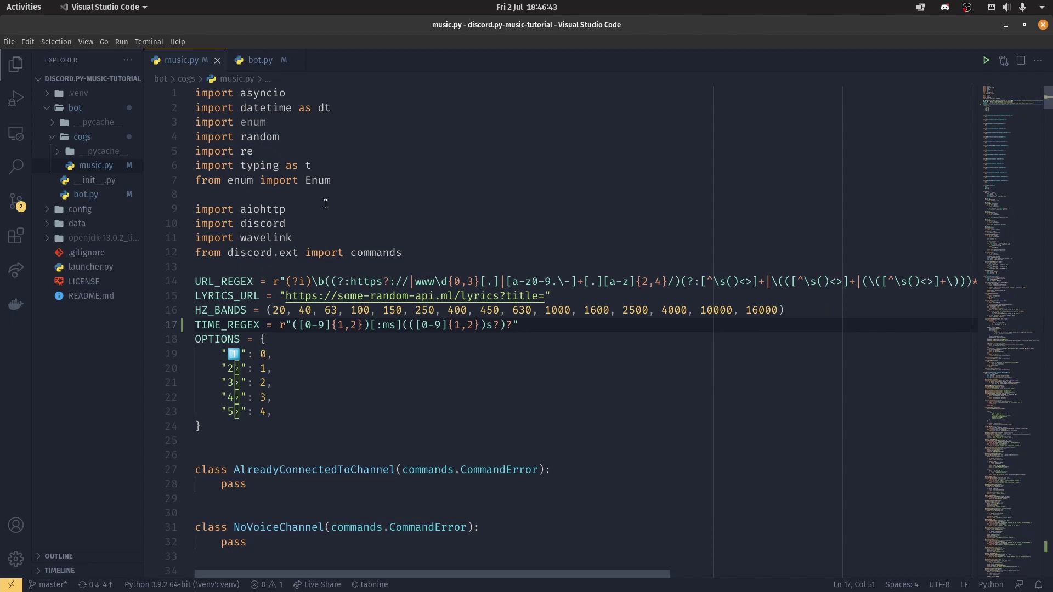
Step: Highlight the TIME_REGEX line on line 17 to review it, then scroll to the file's end
key(alt+Tab)
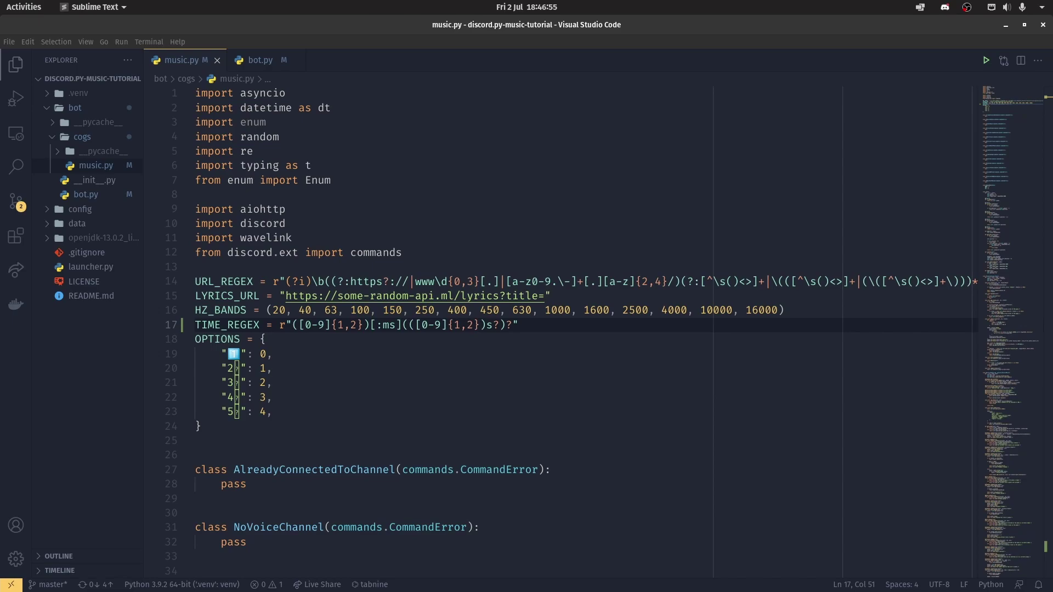
drag(519, 325, 281, 325)
click(551, 323)
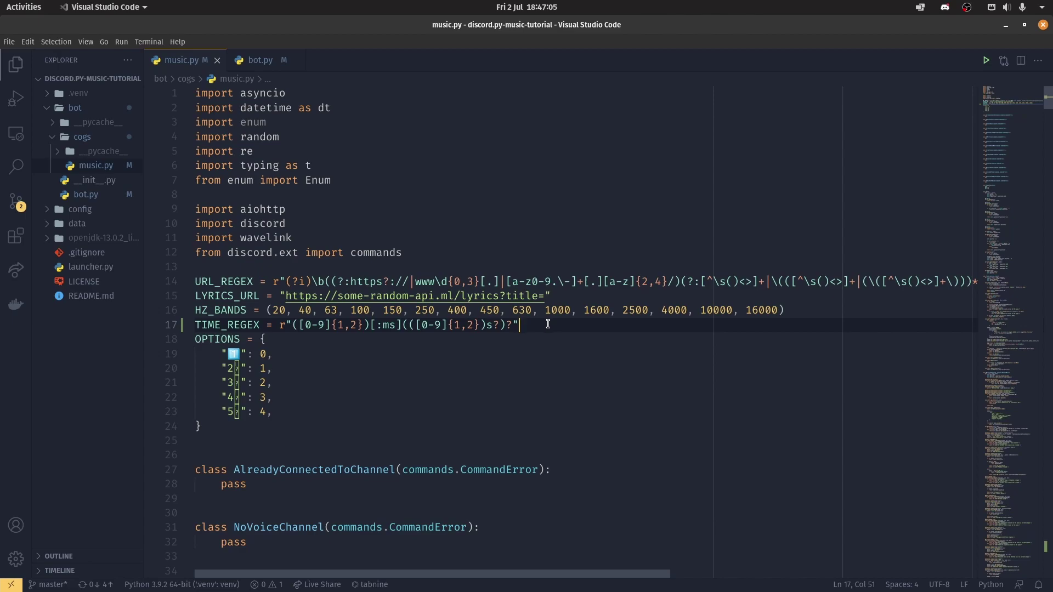
drag(527, 324, 280, 326)
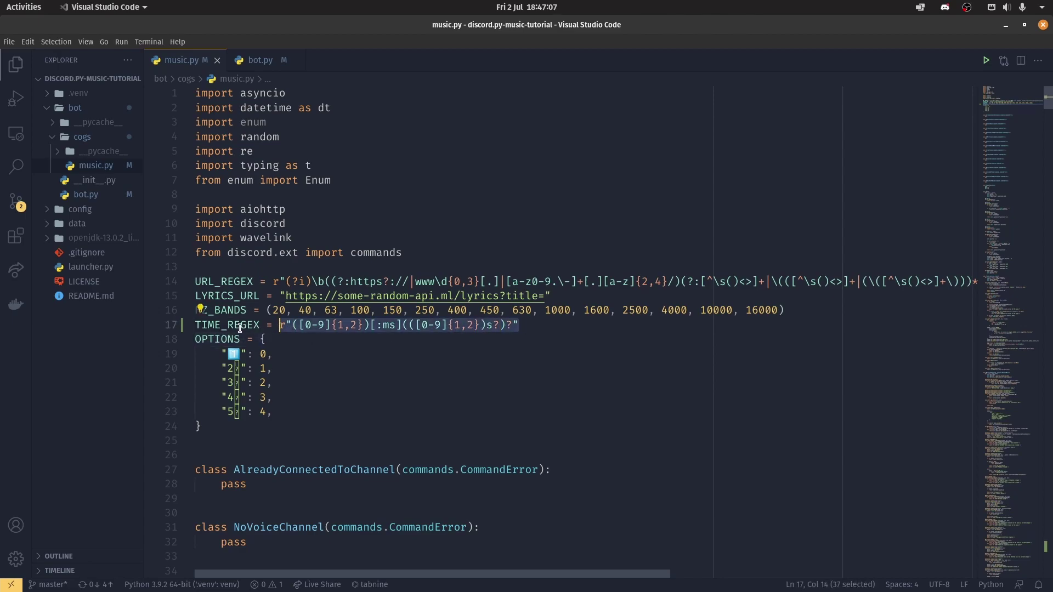
click(541, 324)
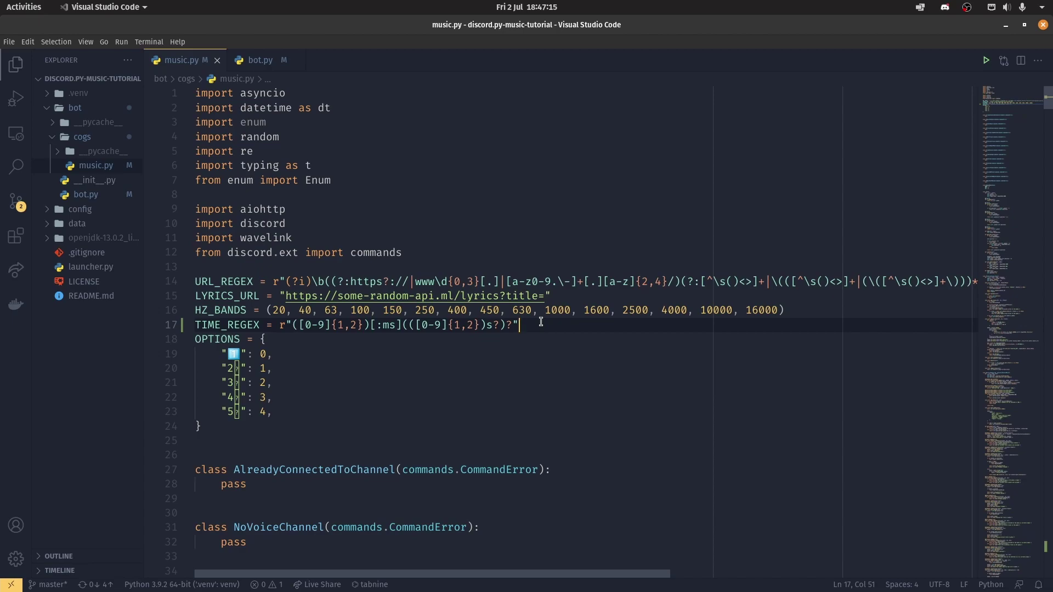
drag(540, 323, 181, 324)
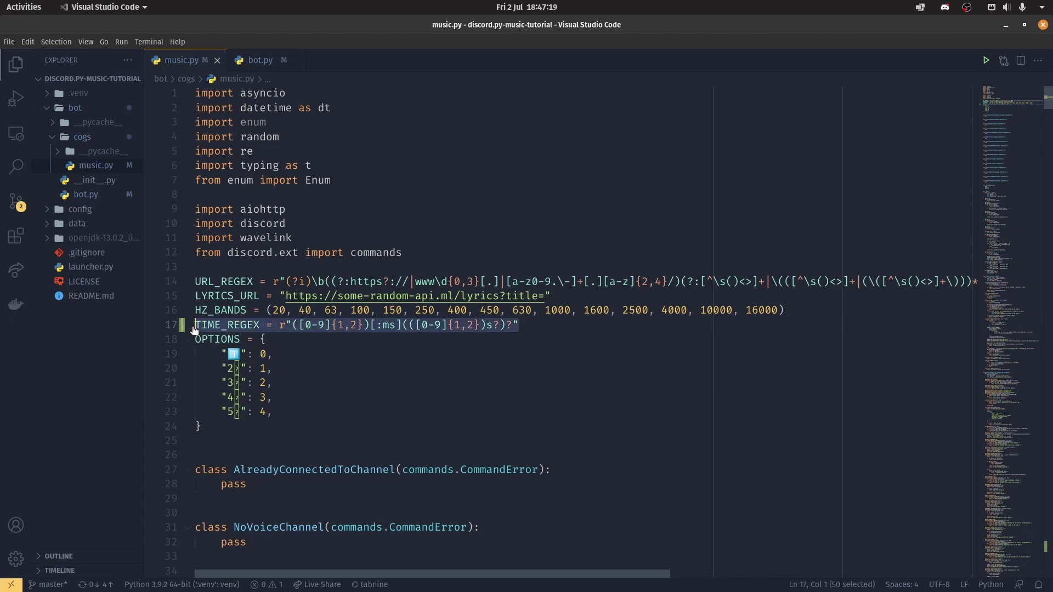
click(569, 331)
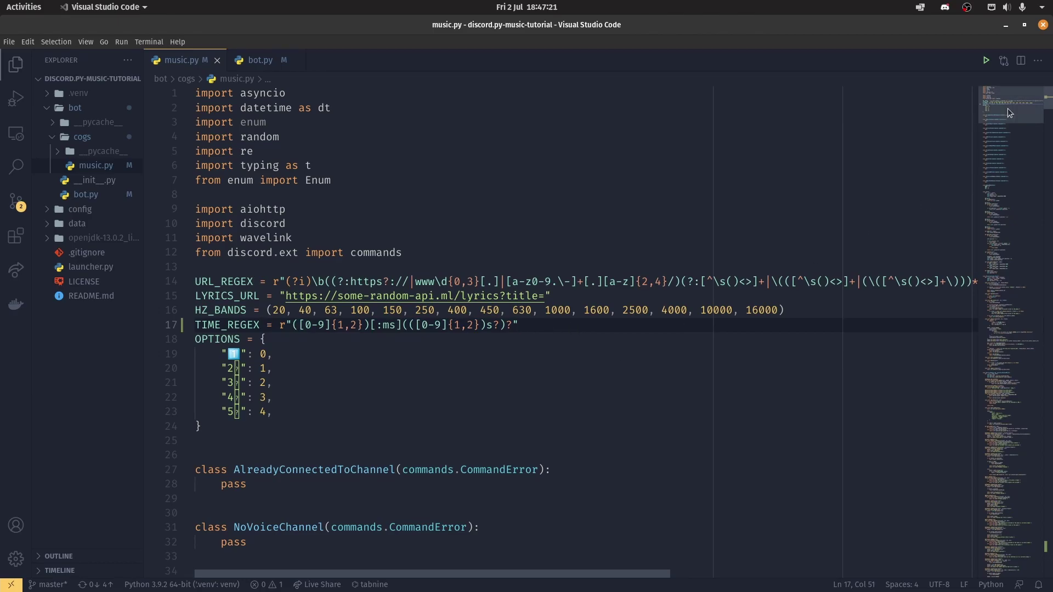
drag(1006, 106, 1027, 550)
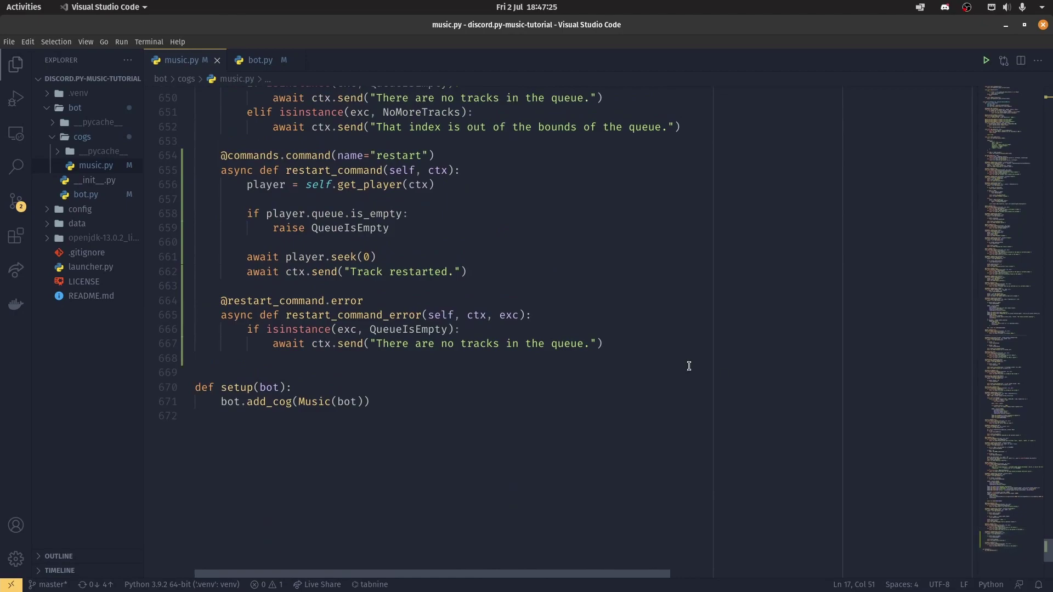
Step: Open a fresh unindented line below restart_command_error for the seek command
click(689, 366)
click(609, 333)
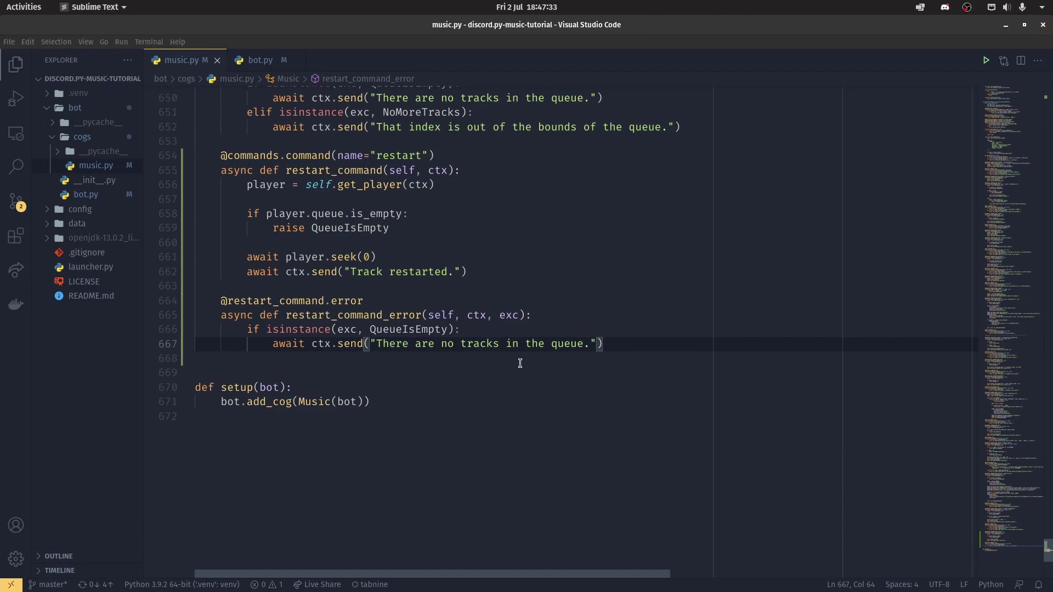
click(621, 346)
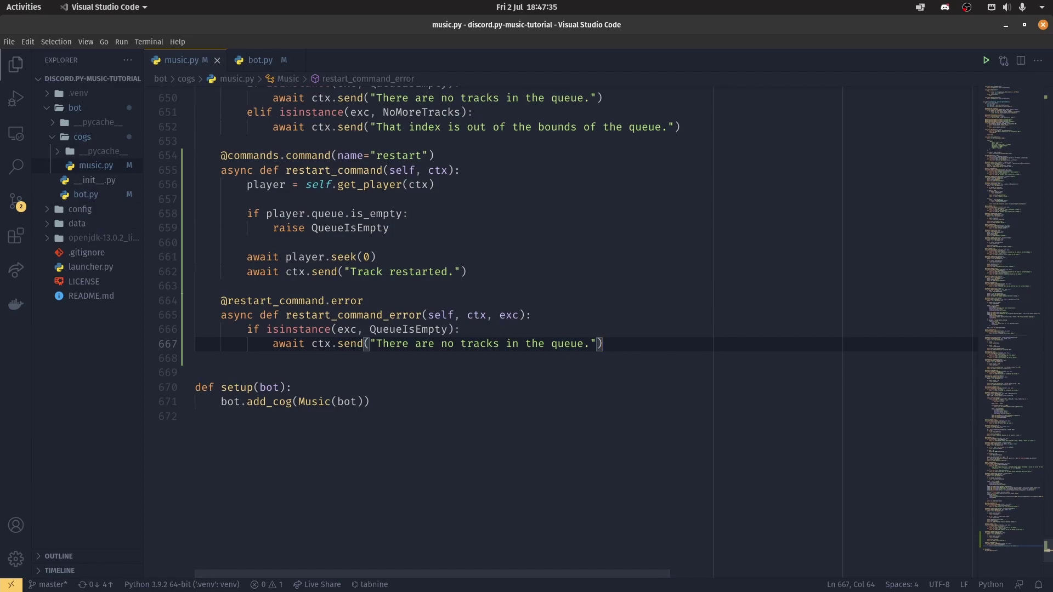
key(alt+Tab)
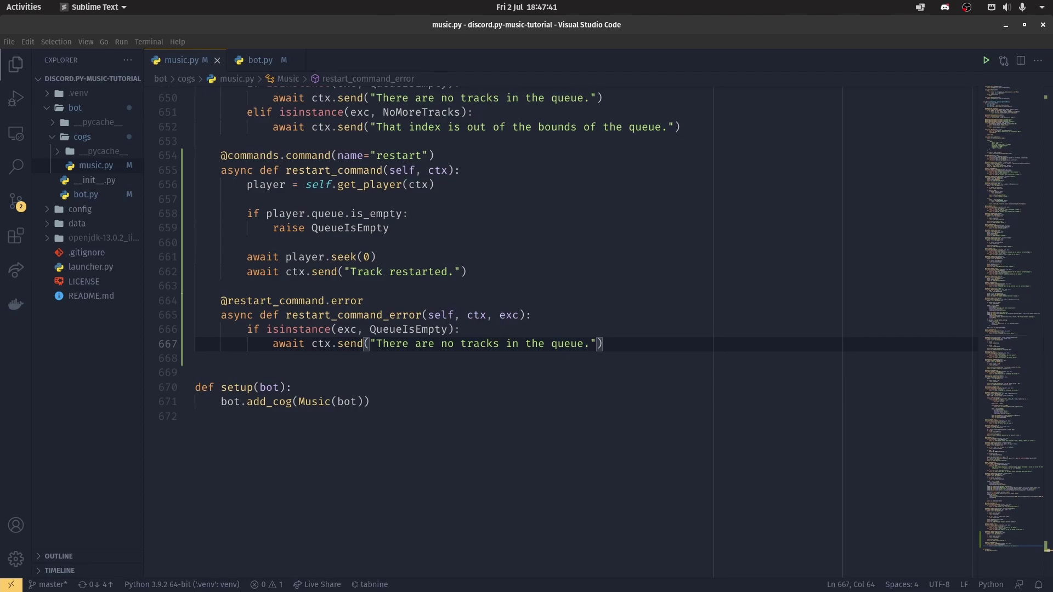
click(651, 346)
key(Return)
key(Return)
key(BackSpace)
key(BackSpace)
text(@)
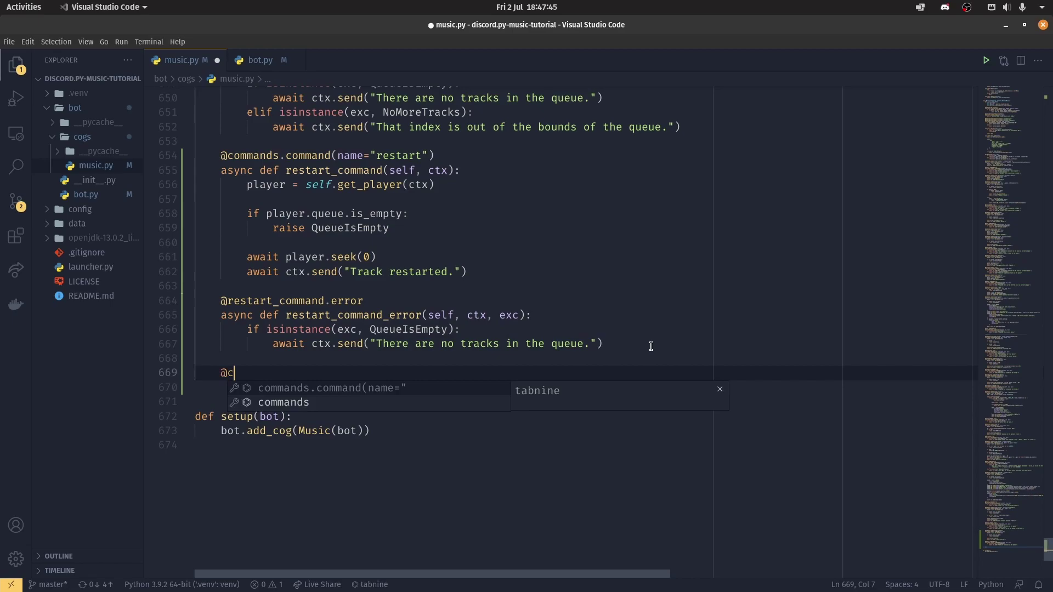
text(commands.command()
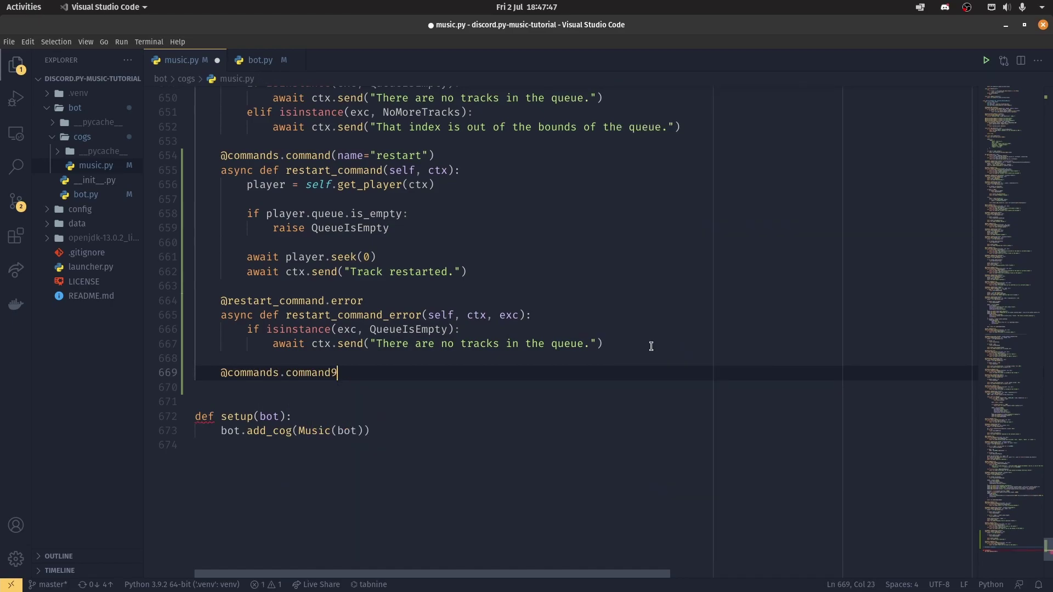
text(name="seek)
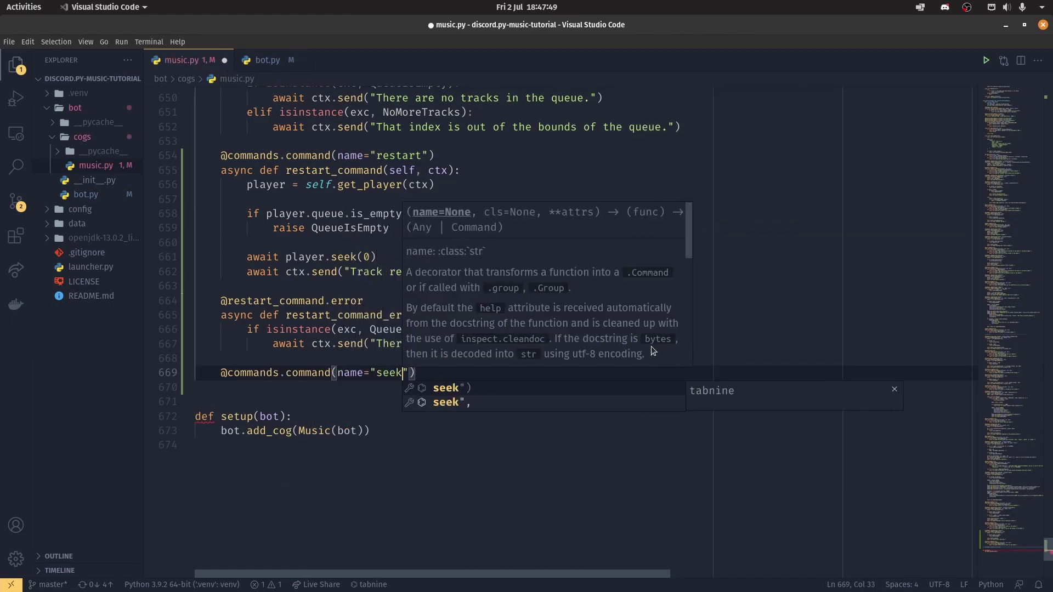
text("))
Step: Define seek_command(self, ctx, position: str) starting with player = self.get_player(ctx)
key(Return)
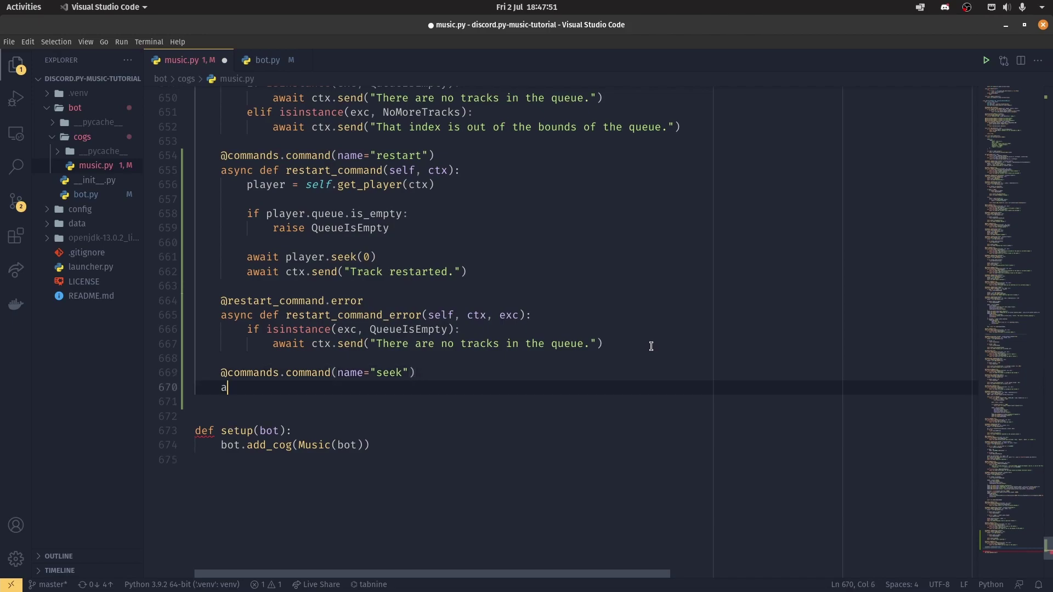
text(async def s)
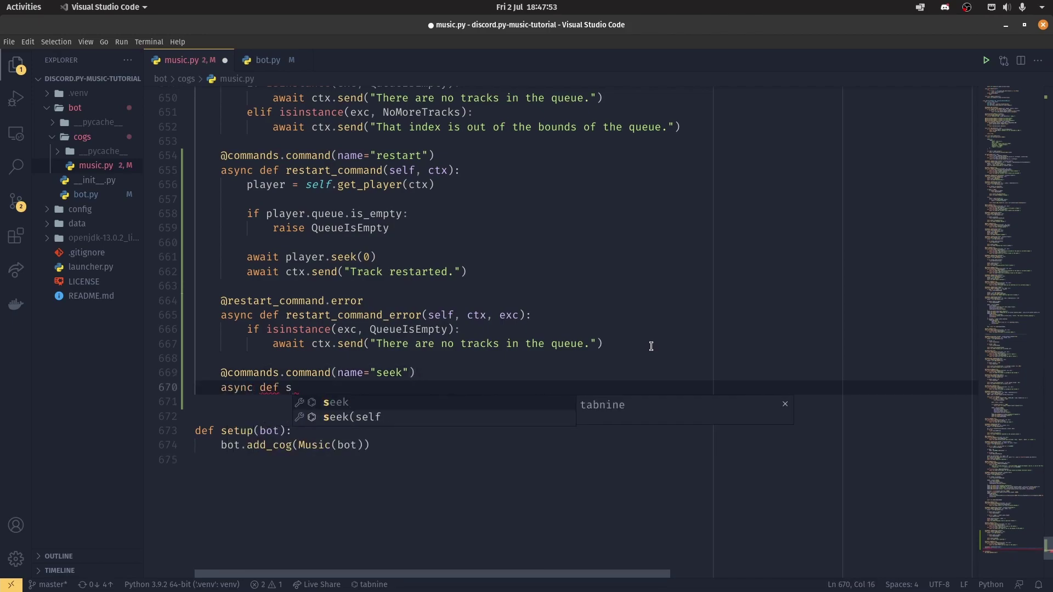
text(eek_comm)
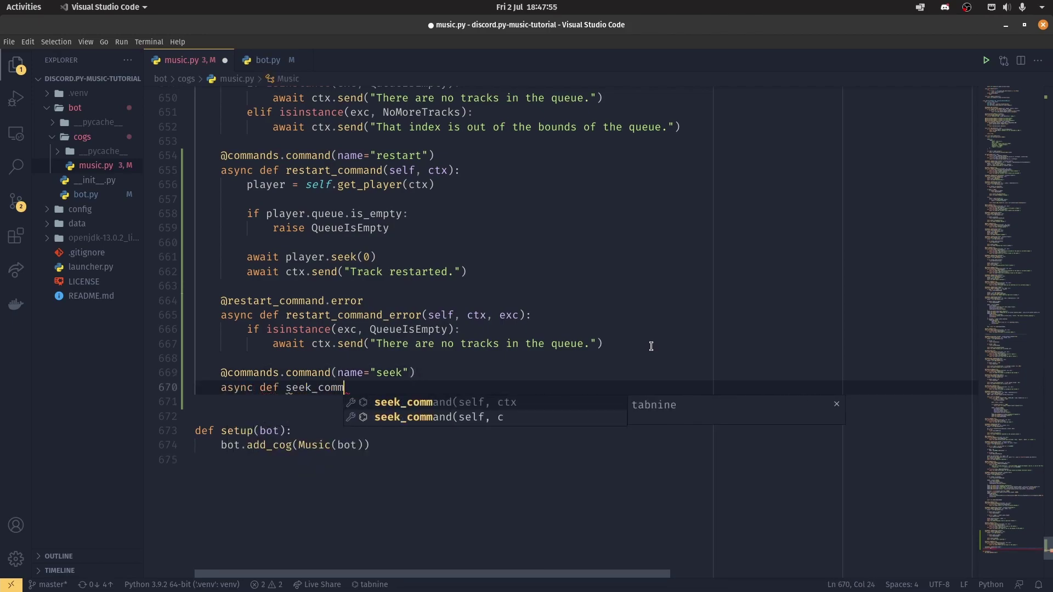
key(Tab)
text(, po)
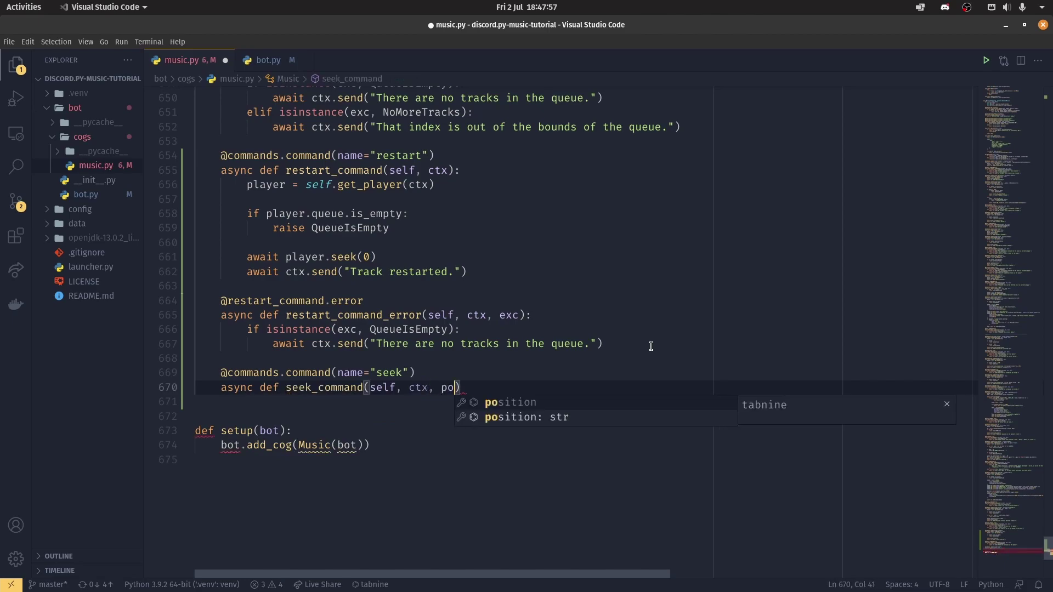
key(Tab)
text(:)
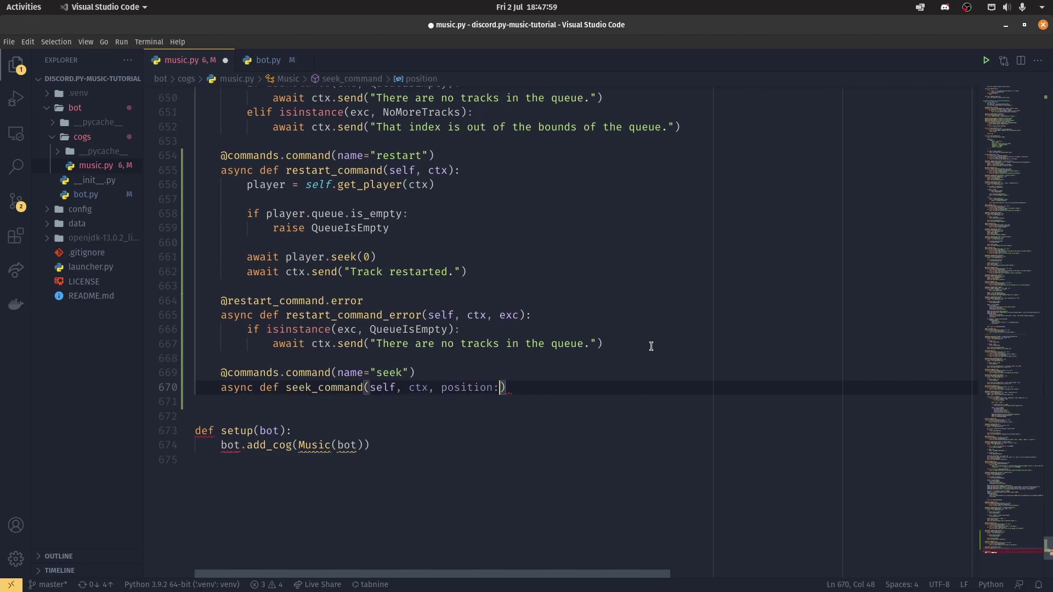
text( str)
key(Tab)
text():)
key(Return)
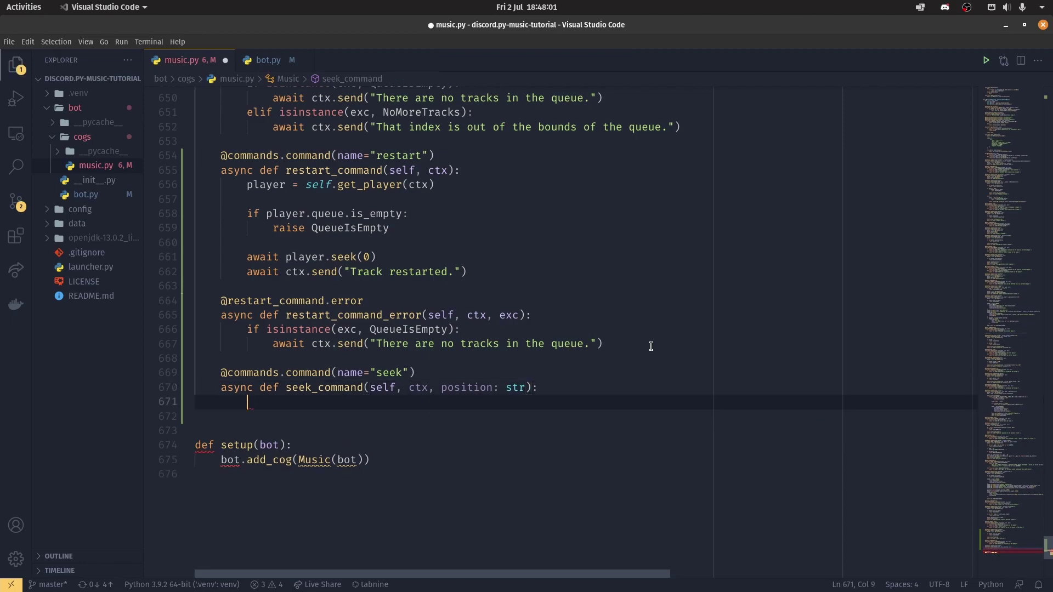
text(pla)
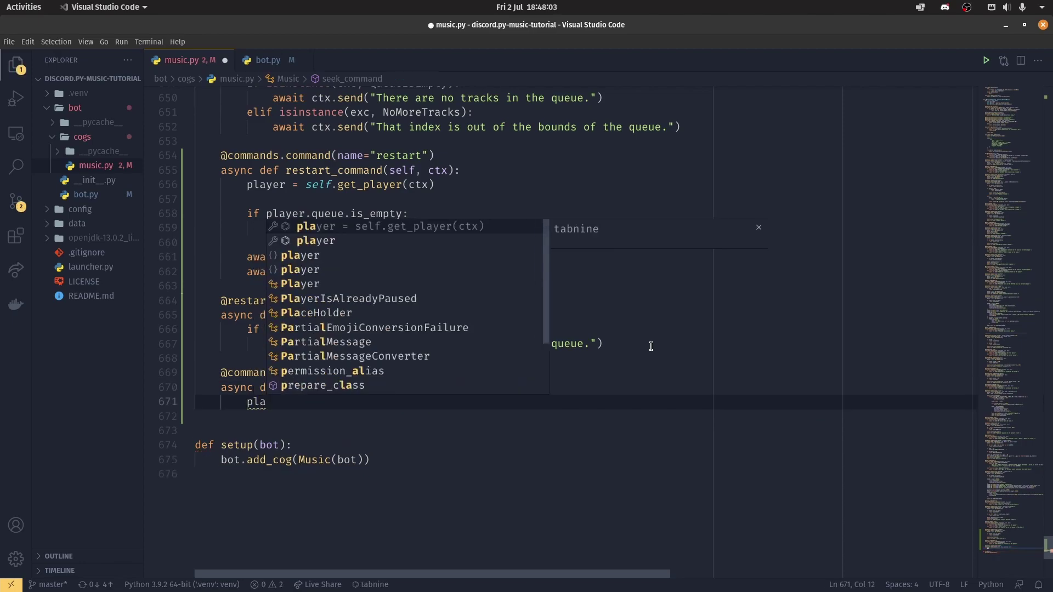
key(Tab)
key(Return)
key(Return)
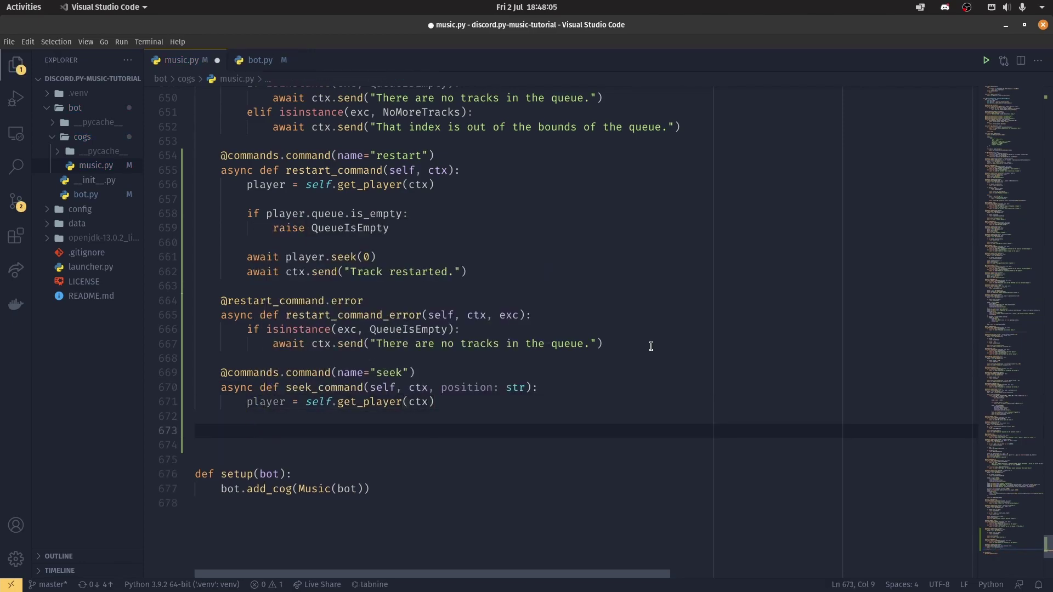
text(if)
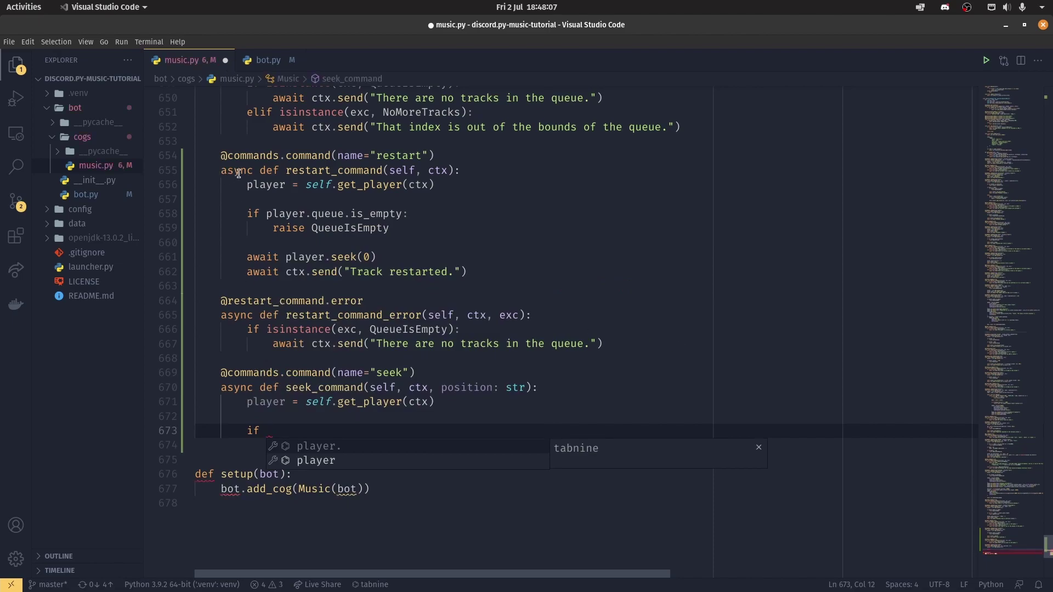
Step: Copy the QueueIsEmpty check from restart_command into seek_command
drag(390, 229, 247, 214)
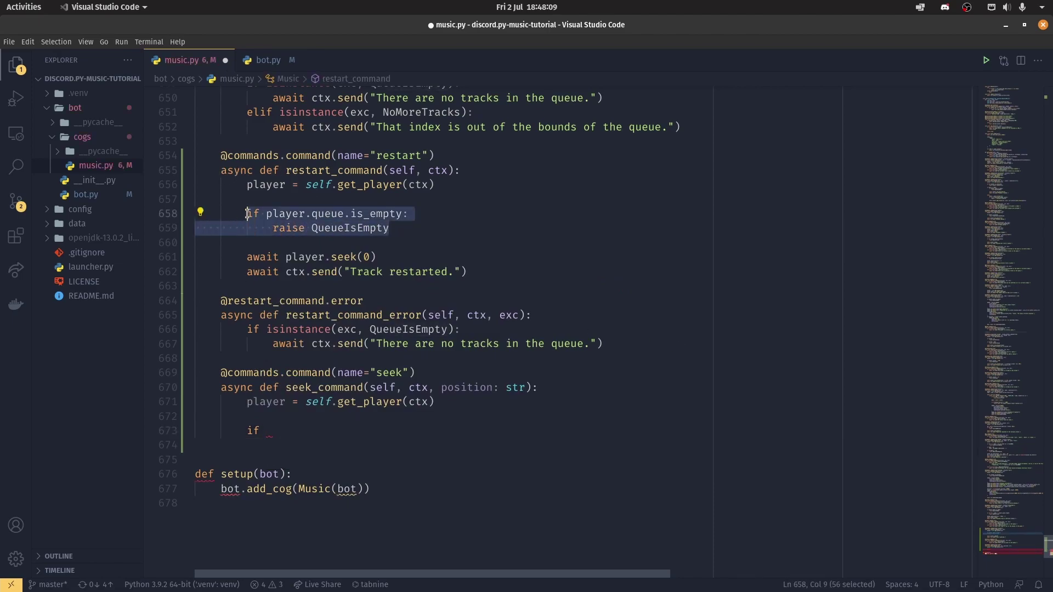
key(ctrl+c)
click(253, 431)
double_click(253, 430)
key(ctrl+v)
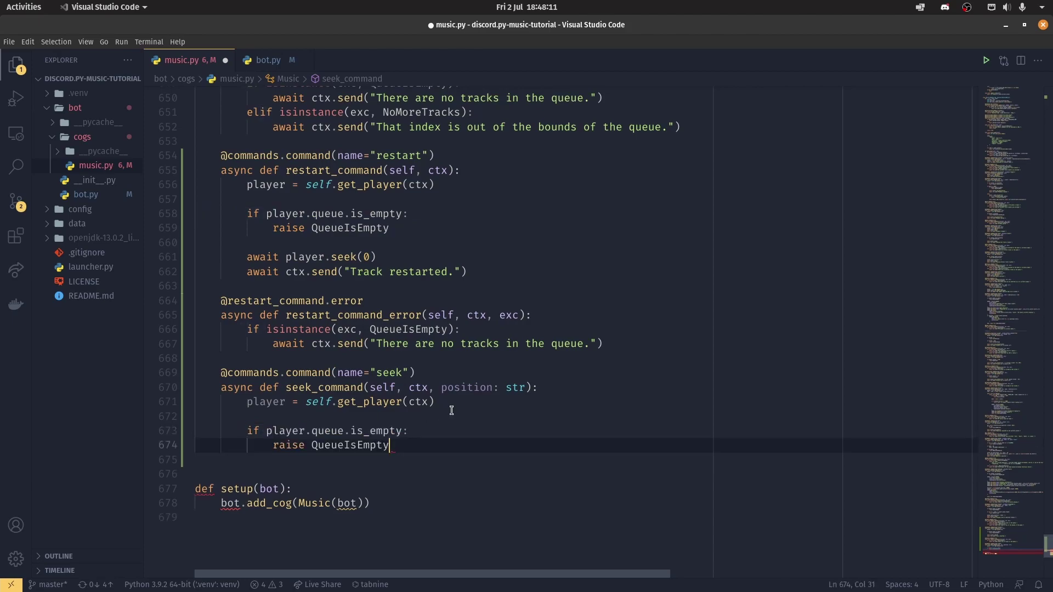
key(Return)
key(Return)
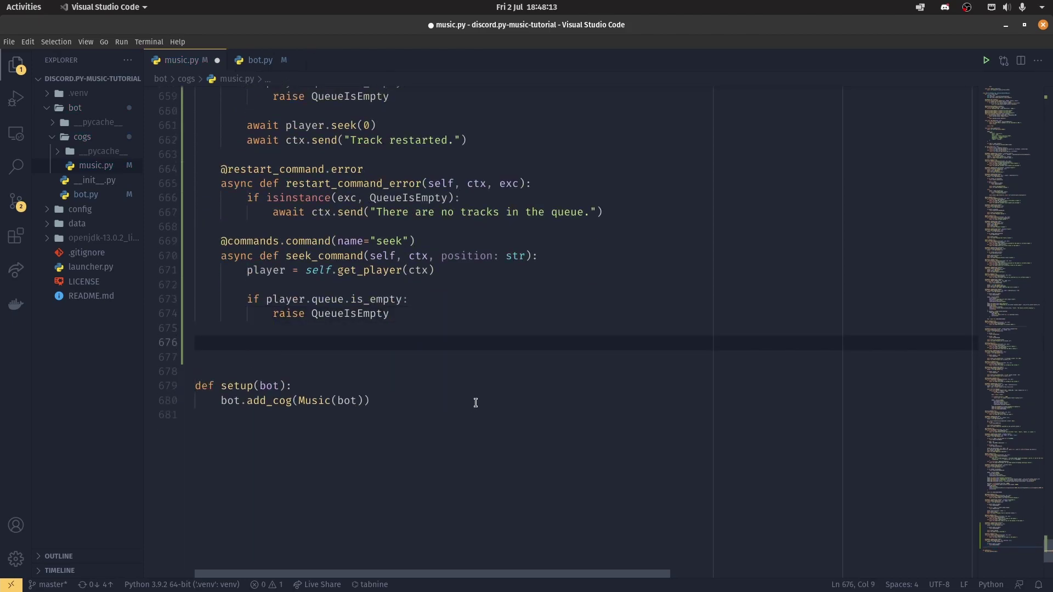
text(if)
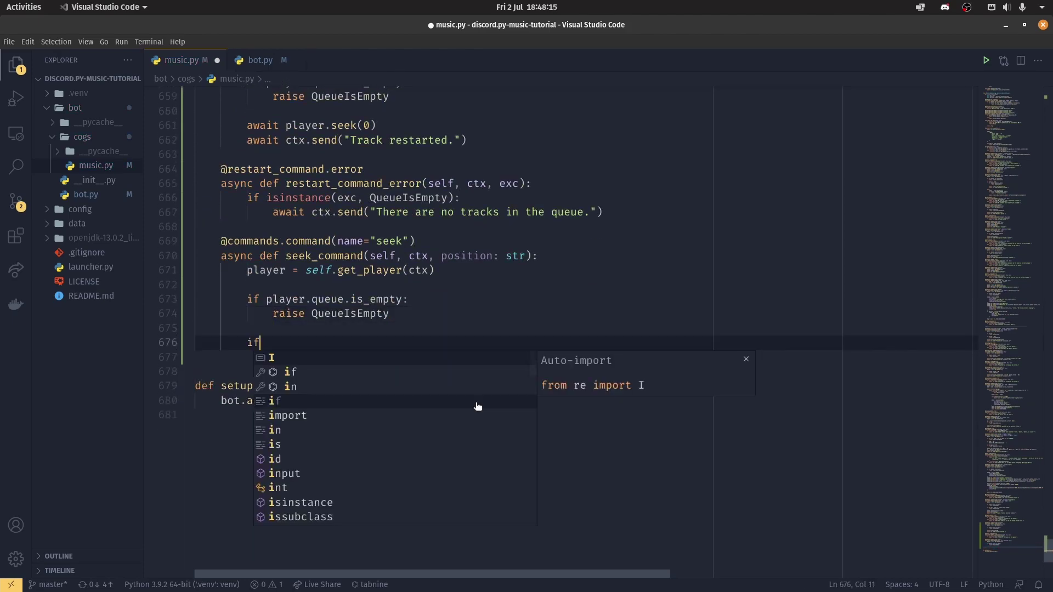
text( not (match )
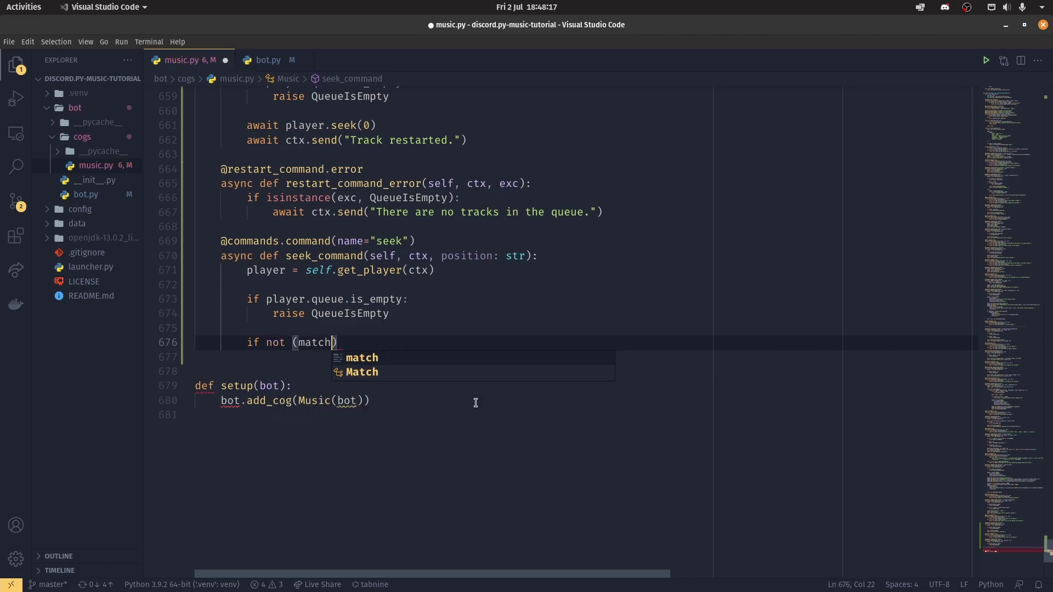
text(:= re)
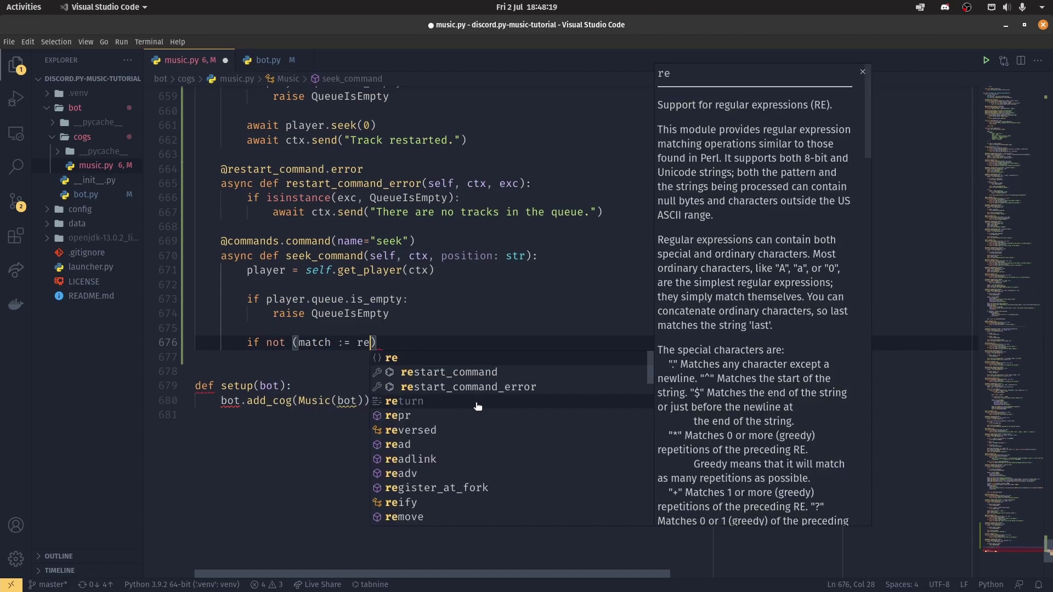
text(.match(TIM)
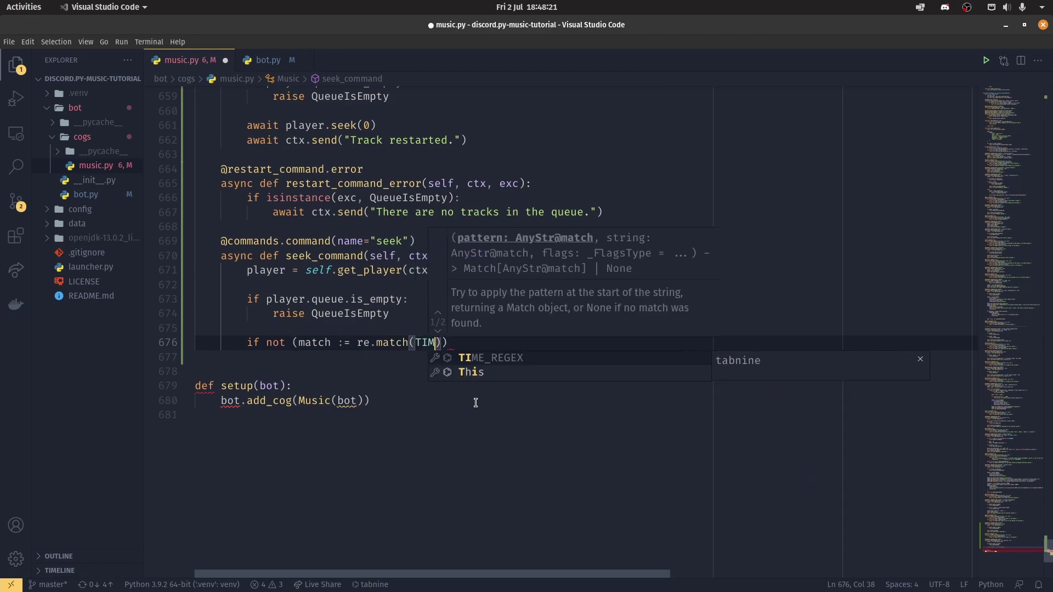
text(E_REGEX, posi)
Step: Add the TIME_REGEX match check that raises InvalidTimeString, and save music.py
key(Tab)
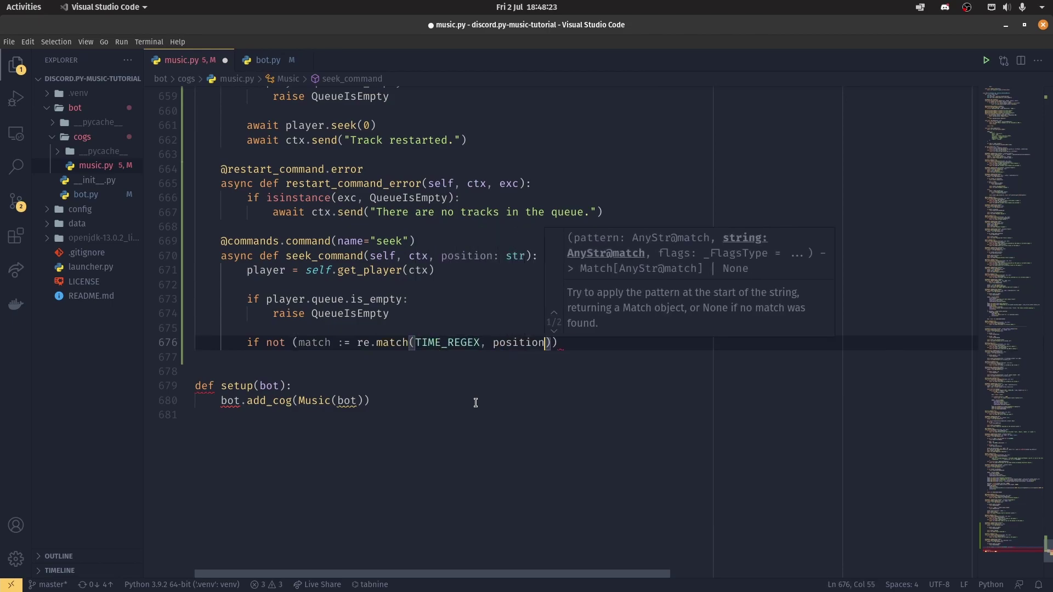
text()):)
key(Return)
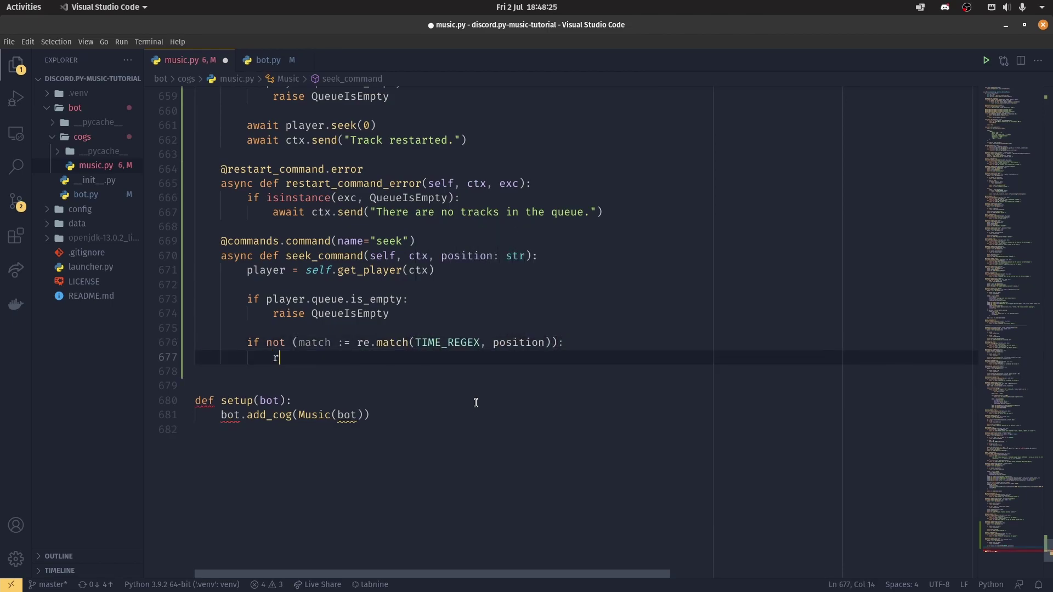
text(raise Invalid)
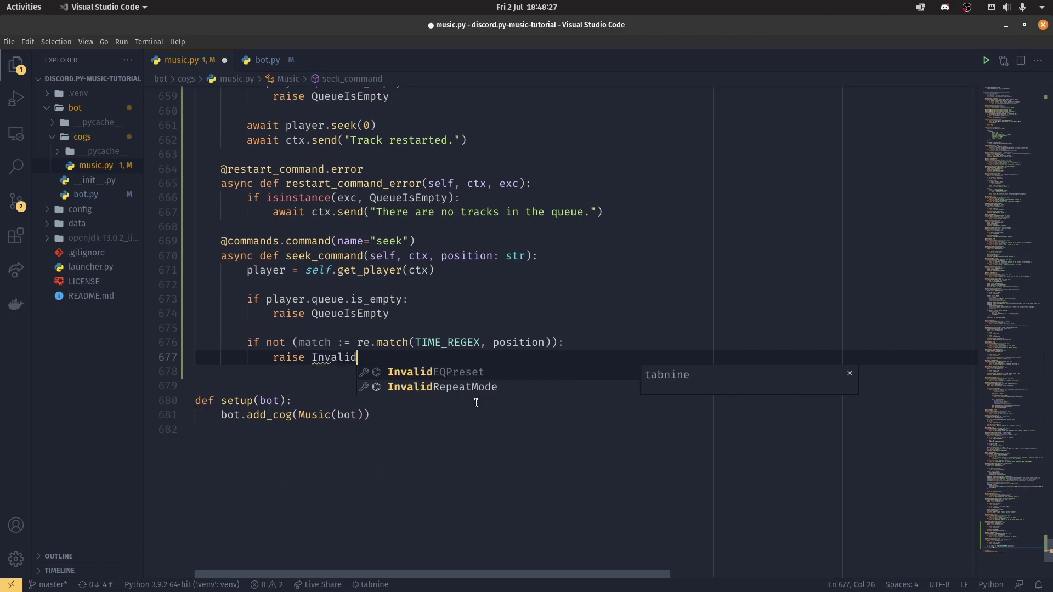
text(TimeString)
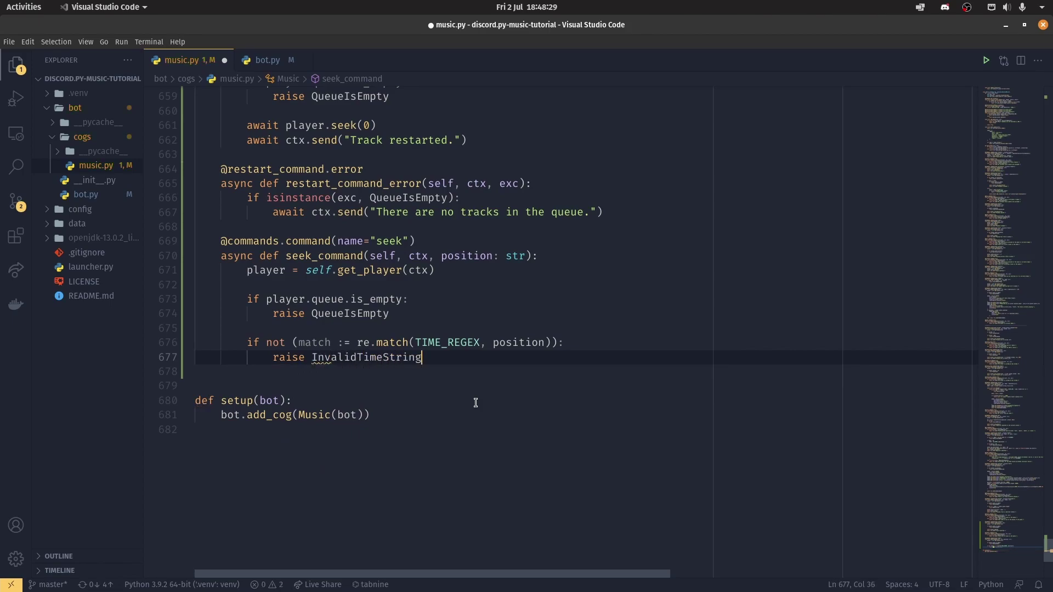
key(ctrl+s)
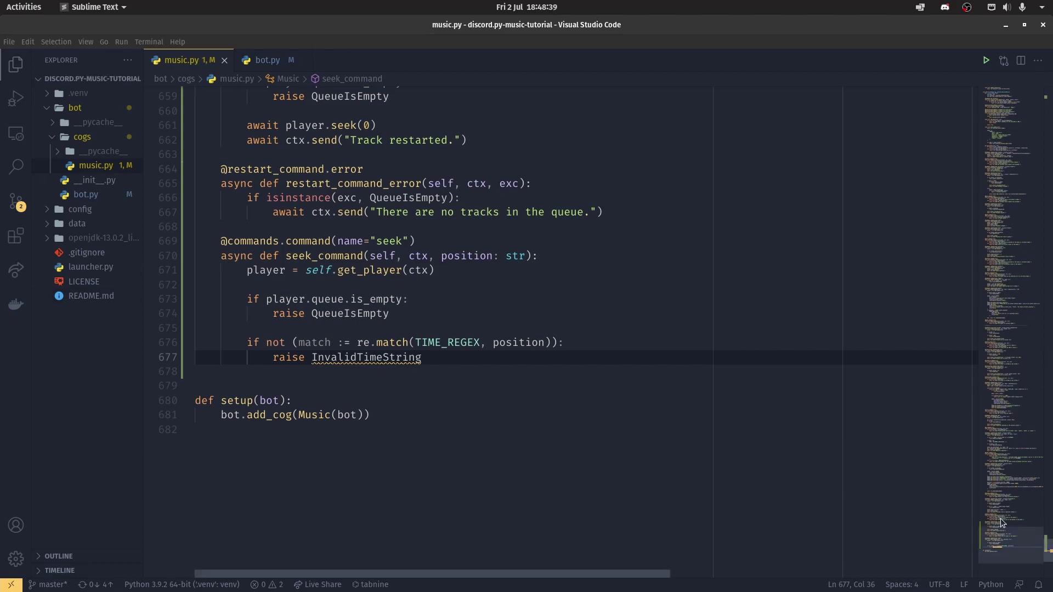
Step: Add 'class InvalidTimeString(commands.CommandError): pass' after EQGainOutOfBounds and save
click(1017, 539)
drag(1017, 543, 1017, 91)
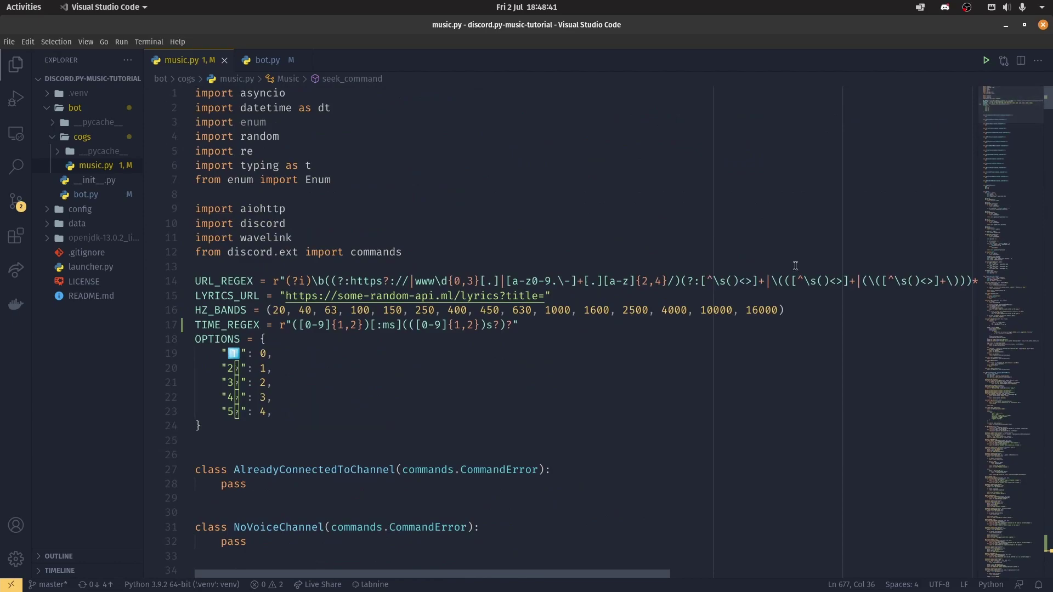
scroll(604, 326, down, 5)
scroll(384, 333, down, 5)
scroll(385, 333, down, 3)
click(265, 333)
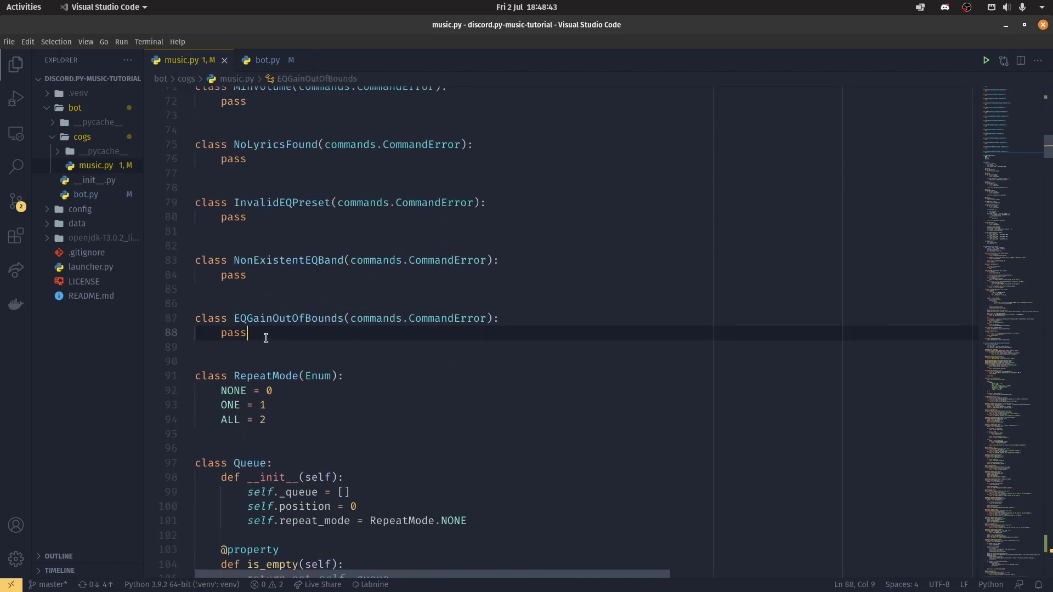
key(Return)
key(Return)
key(Return)
key(ctrl+v)
key(ctrl+s)
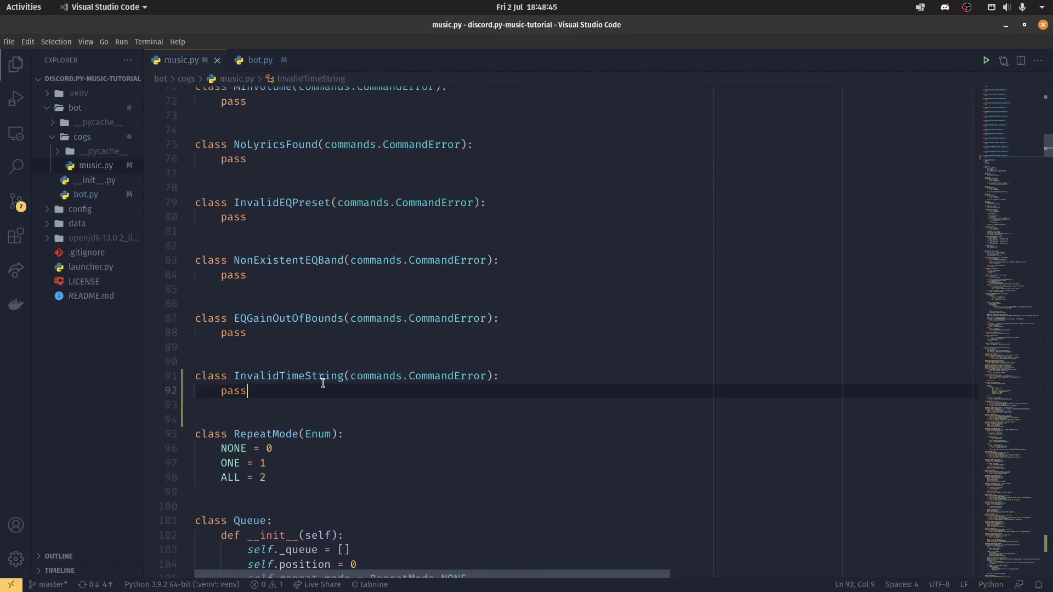
double_click(289, 376)
click(365, 376)
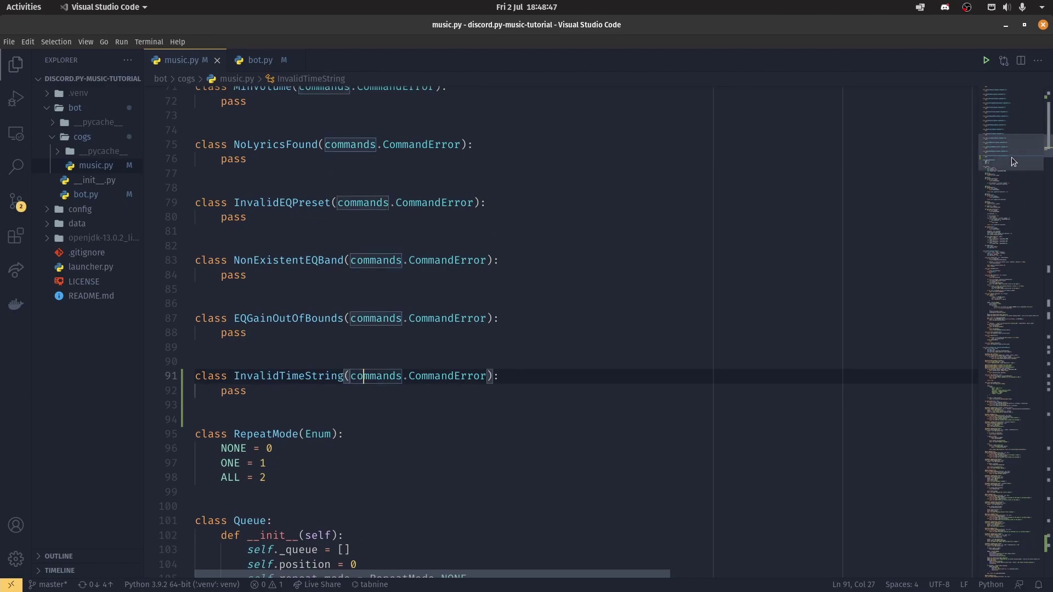
drag(1015, 158, 1020, 549)
click(842, 450)
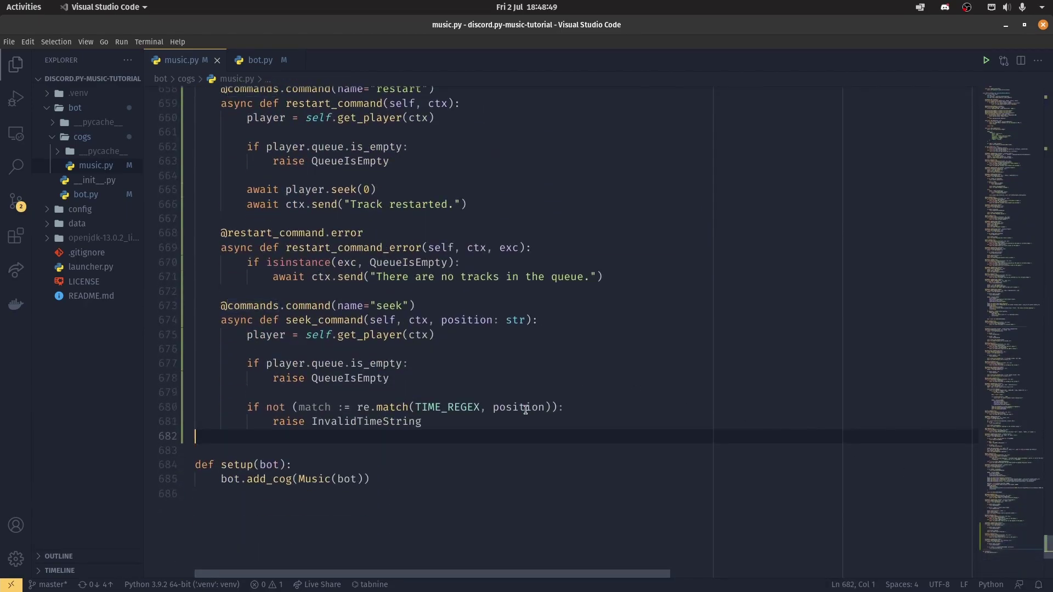
scroll(527, 412, down, 3)
click(411, 309)
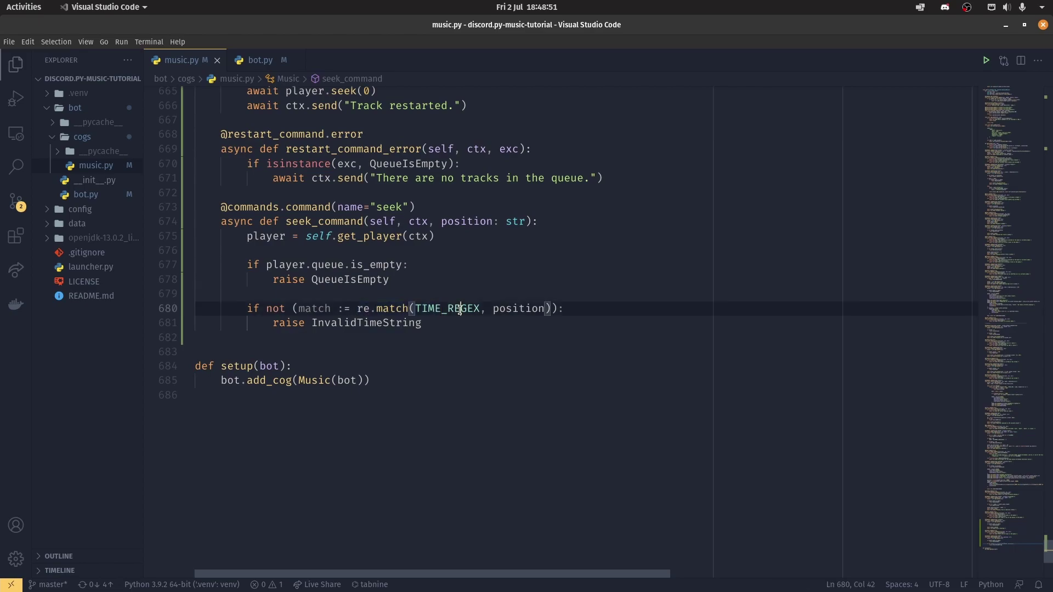
click(462, 309)
click(511, 309)
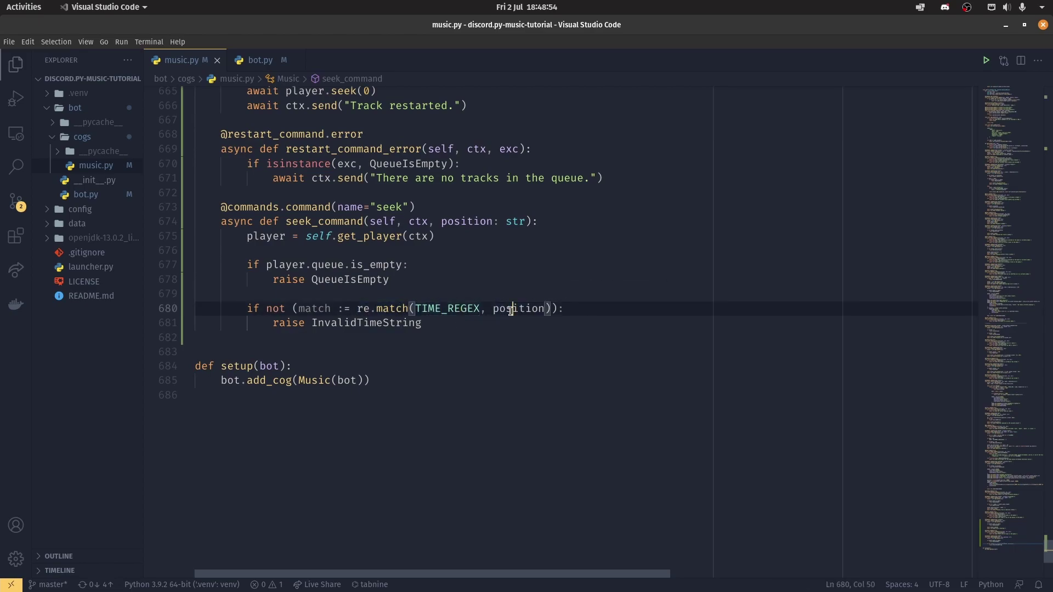
click(565, 294)
key(Return)
key(Return)
key(Up)
key(Tab)
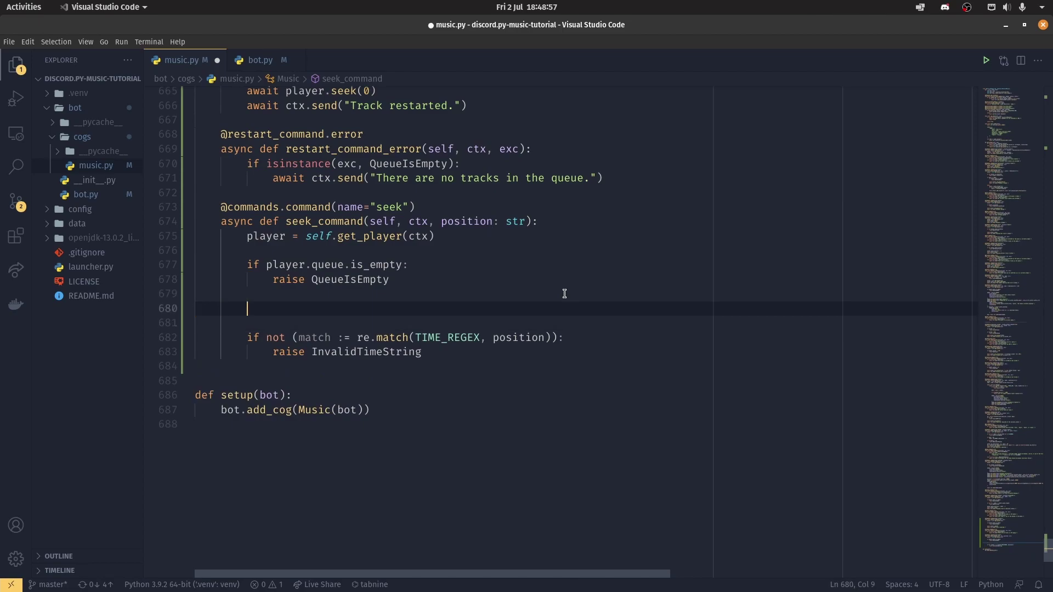
text(3m45s)
key(ctrl+BackSpace)
text(45)
key(BackSpace)
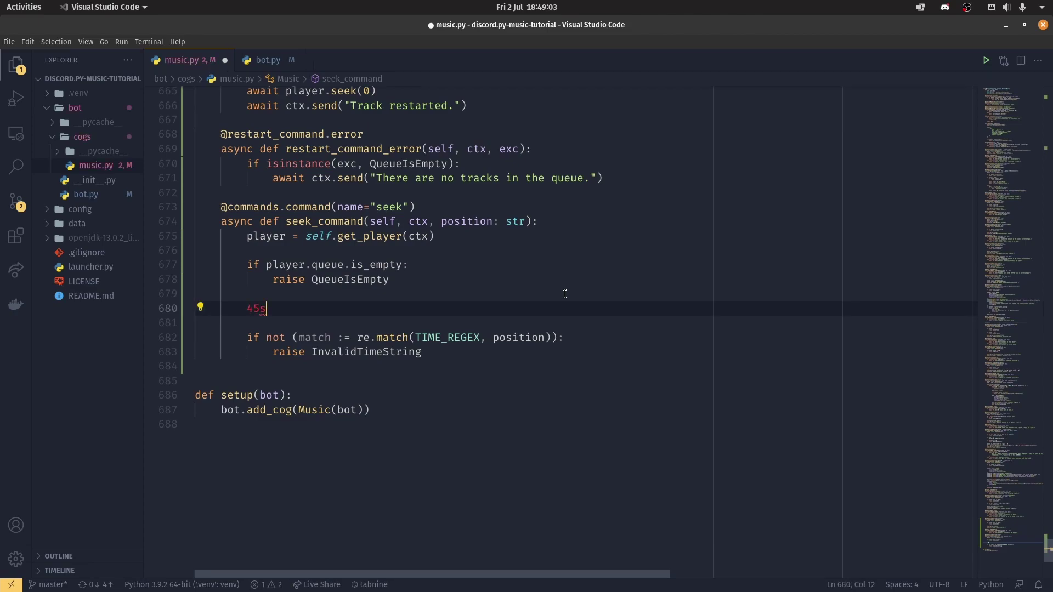
key(BackSpace)
text(1)
text(2m21s)
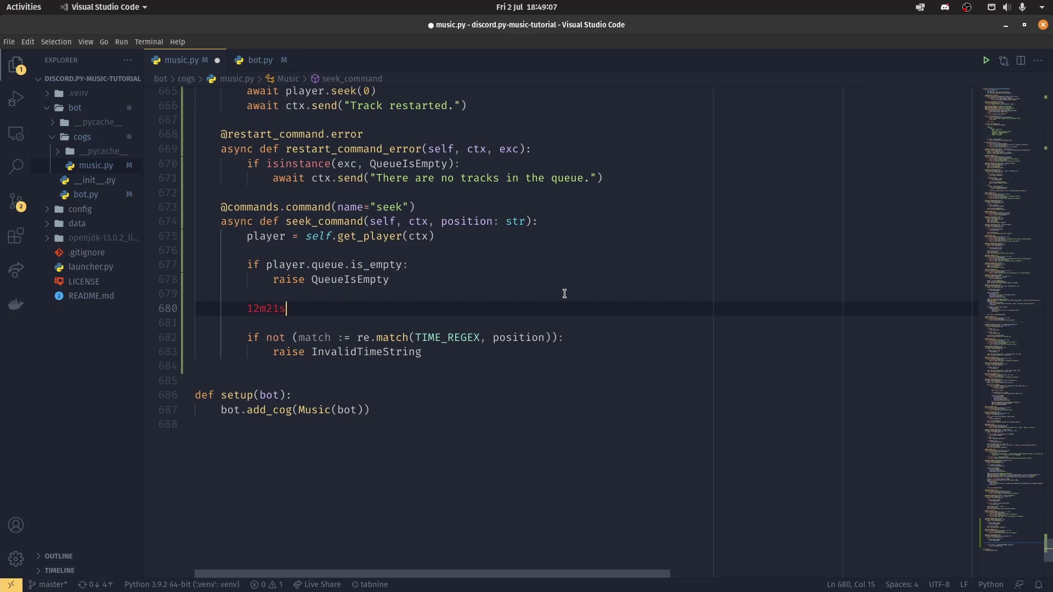
key(BackSpace)
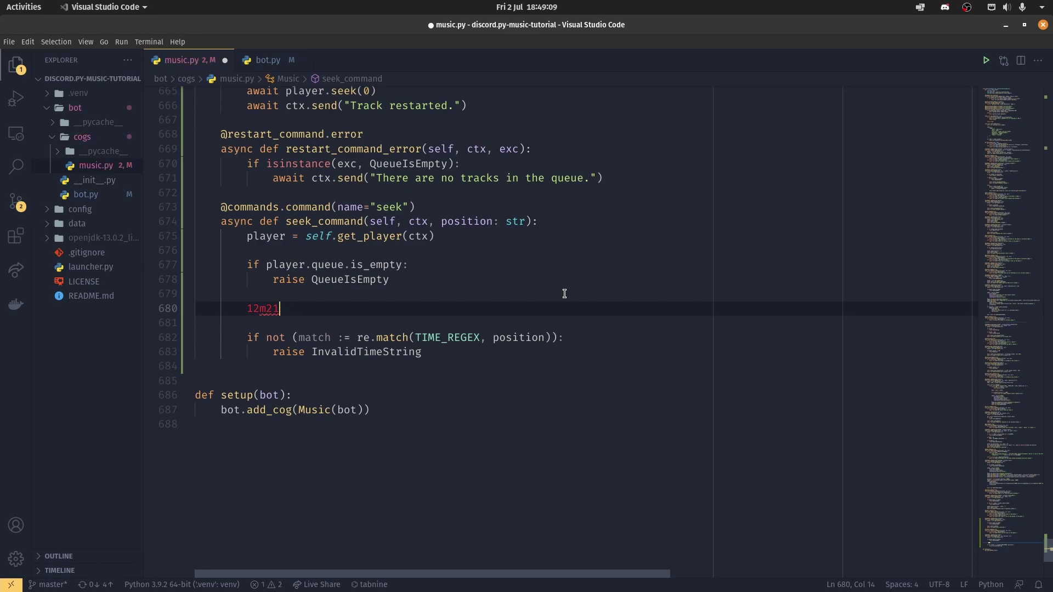
key(BackSpace)
key(BackSpace)
key(BackSpace)
key(BackSpace)
key(BackSpace)
key(BackSpace)
key(BackSpace)
key(ctrl+s)
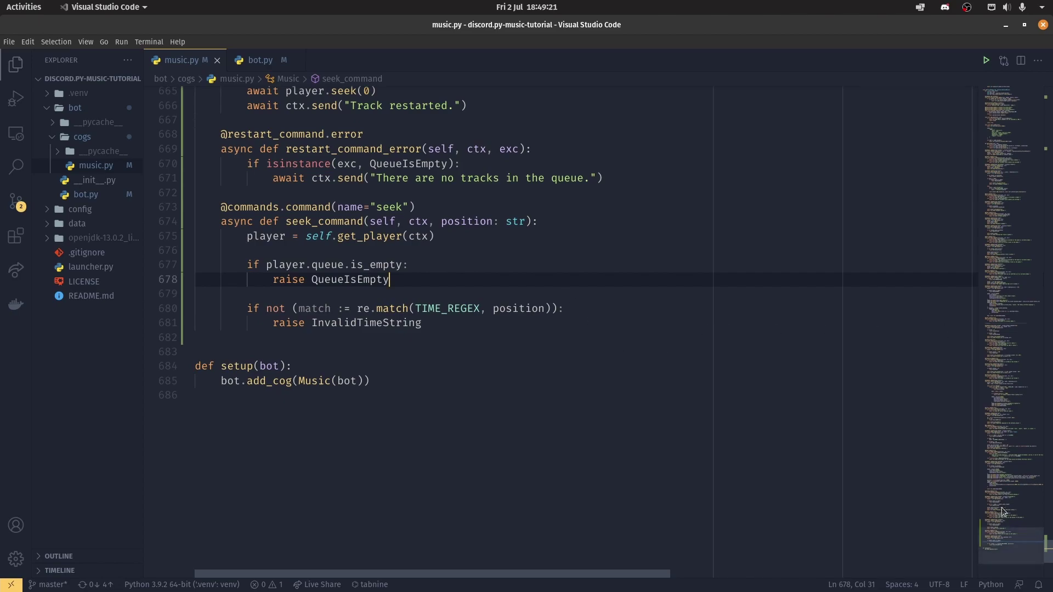
drag(1011, 543, 1034, 116)
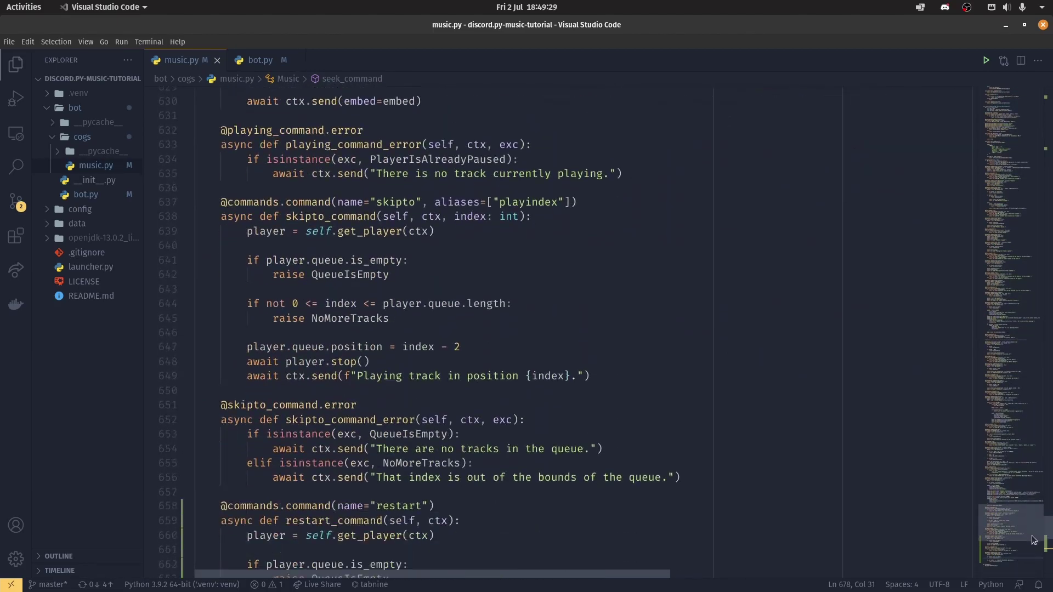
drag(1035, 116, 916, 473)
scroll(503, 337, up, 2)
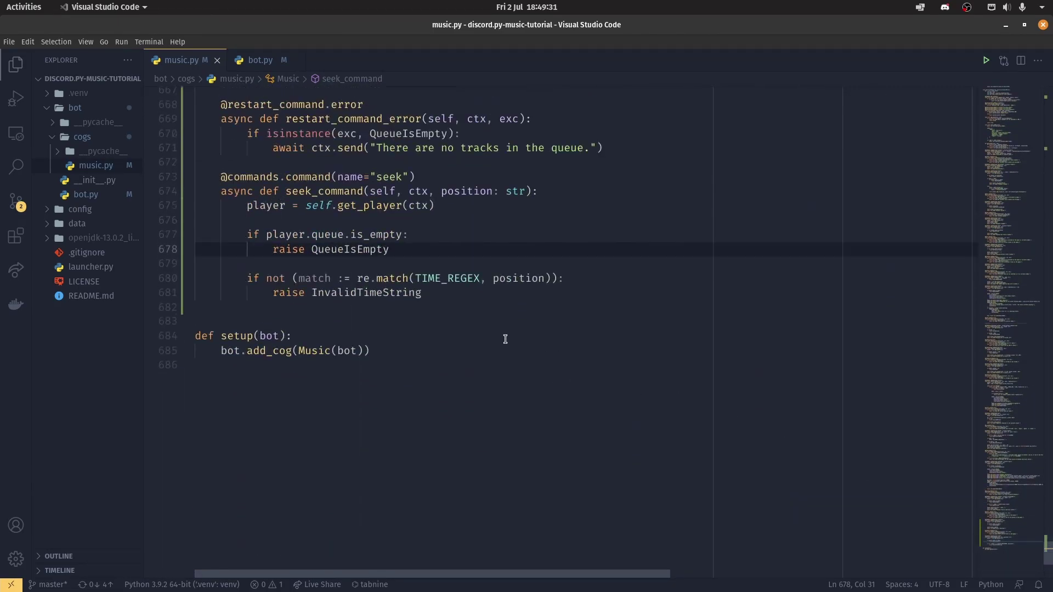
click(424, 292)
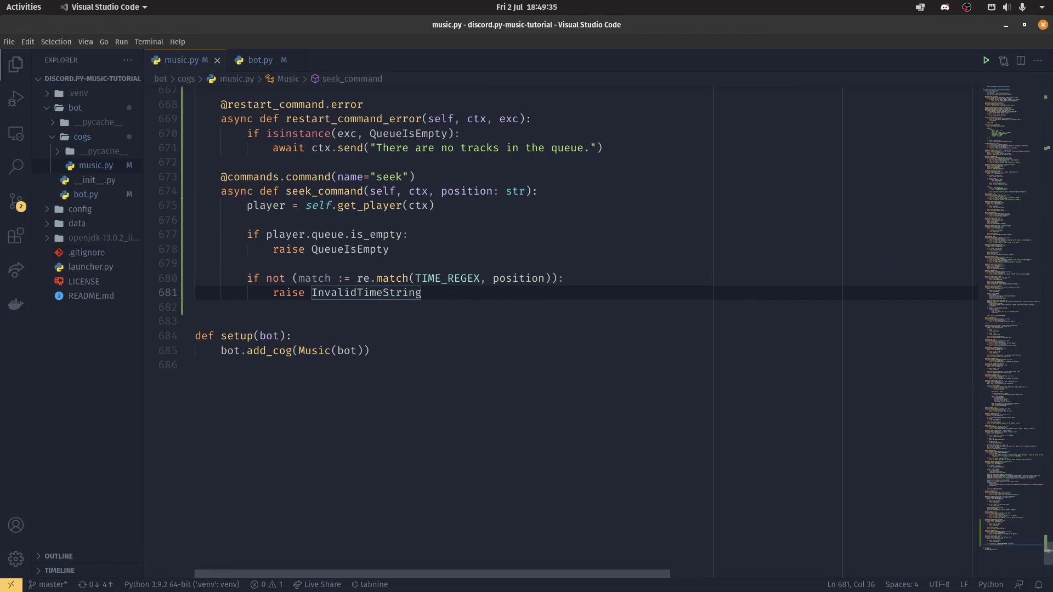
key(alt+Tab)
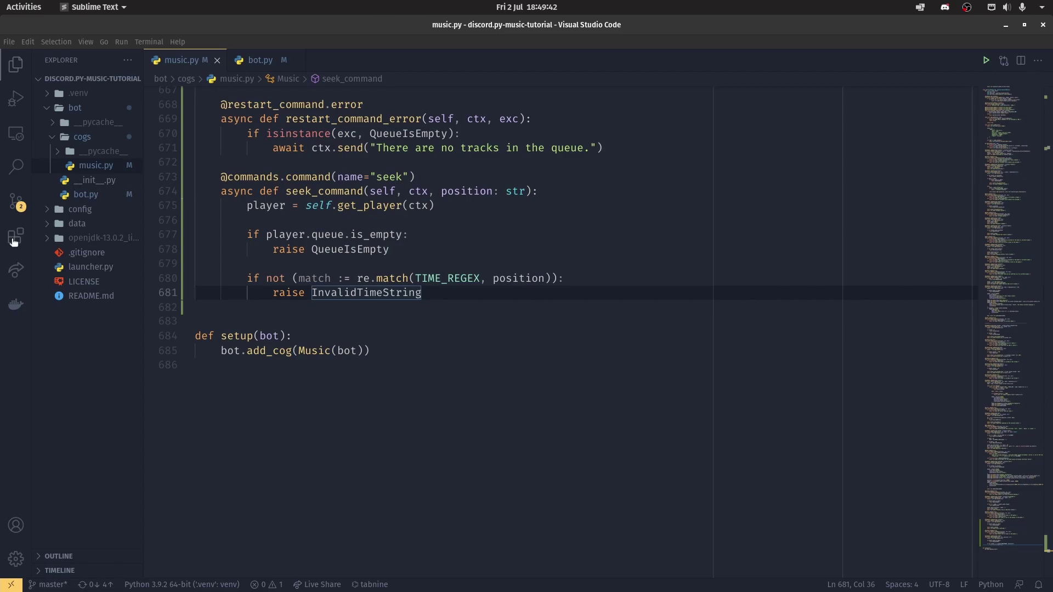
click(458, 301)
Step: Add the if match.group(3) branch setting secs to minutes times 60 plus seconds
key(Up)
key(End)
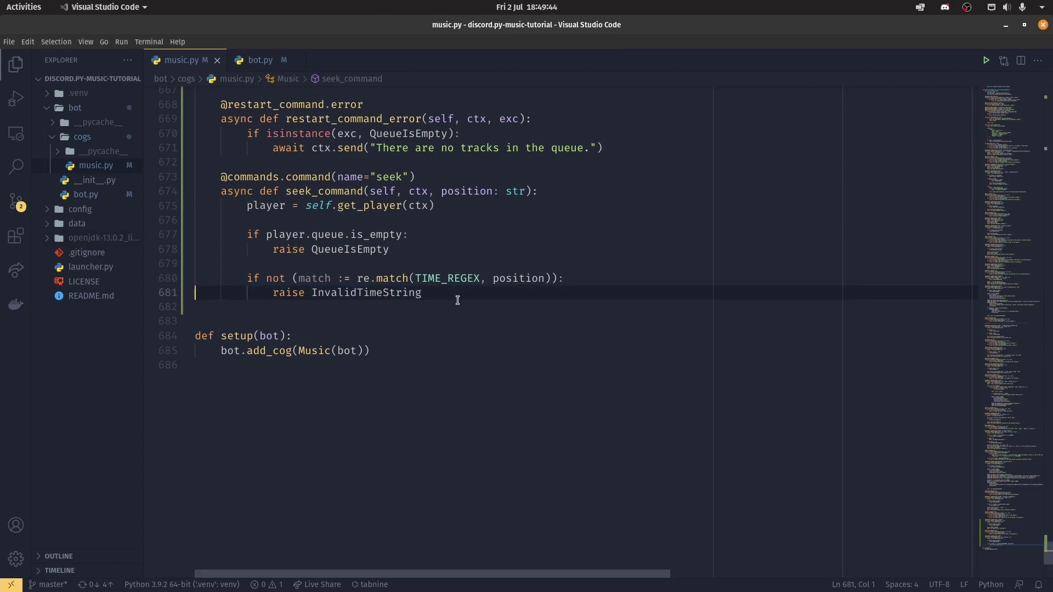
key(Return)
key(Return)
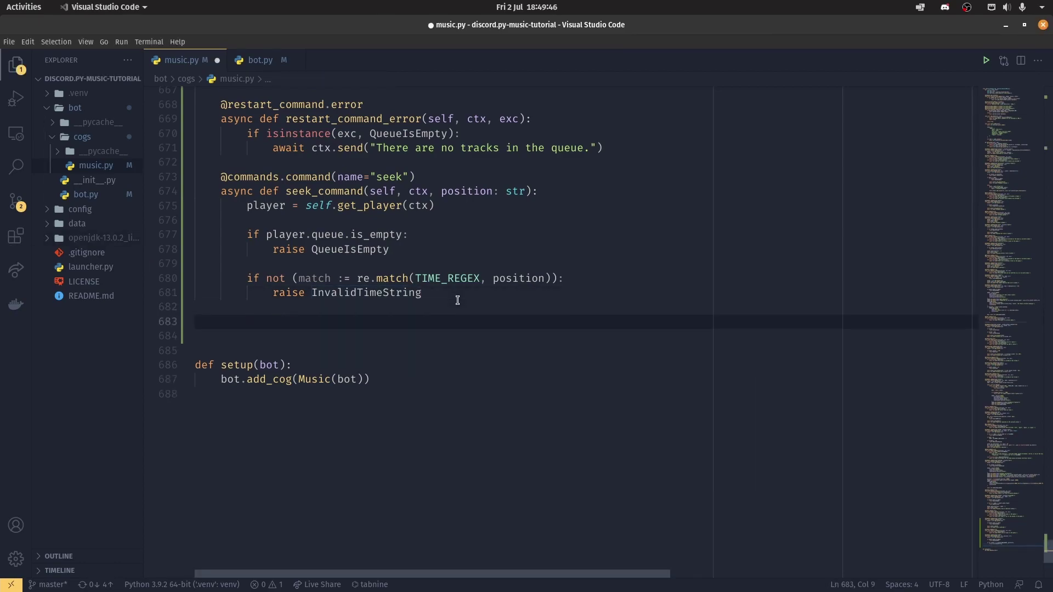
text(if match.g)
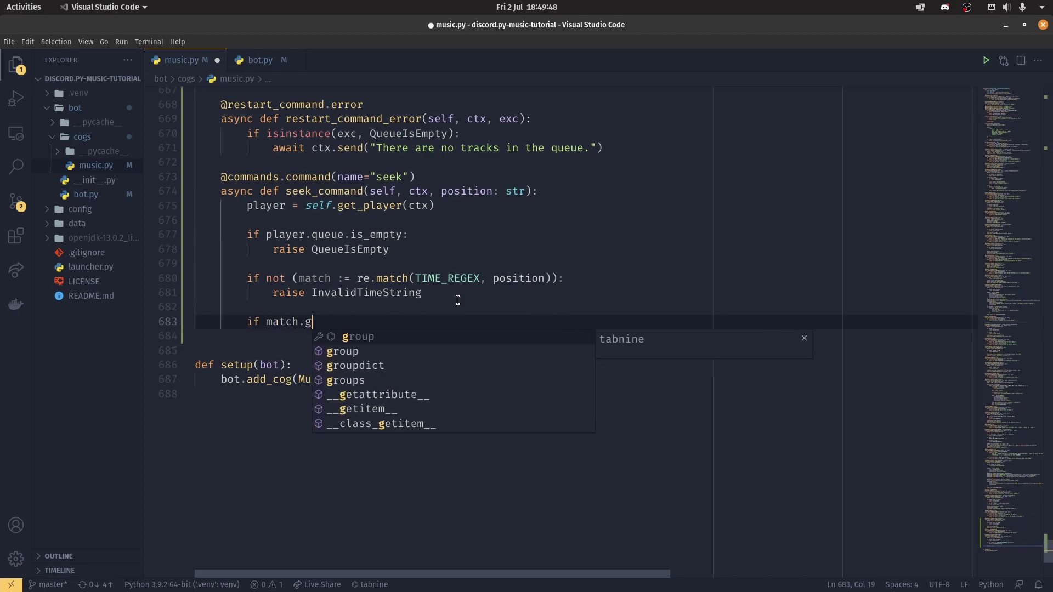
text(roup(3)
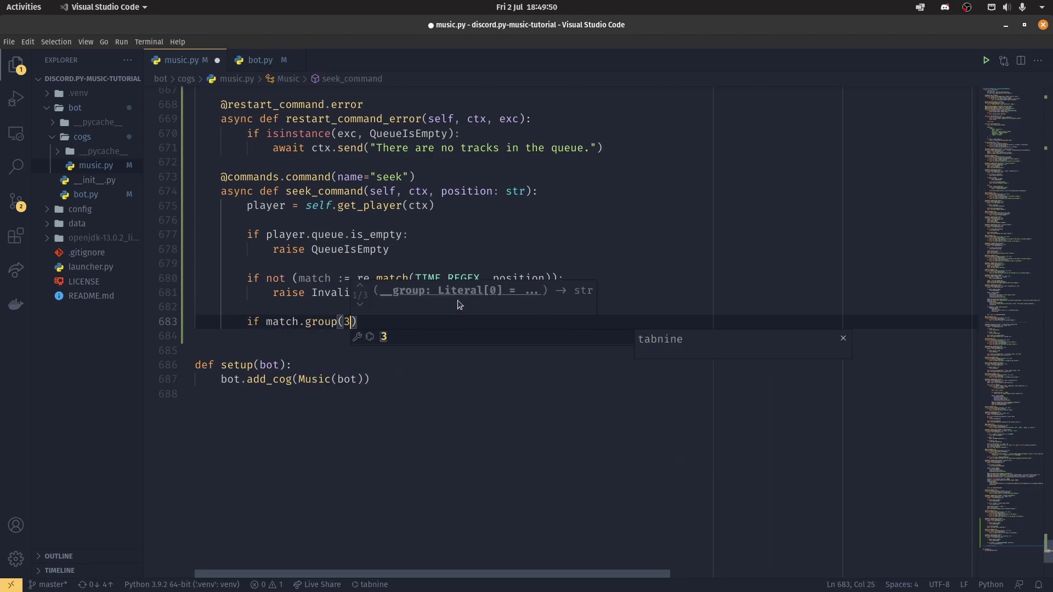
text():)
key(Return)
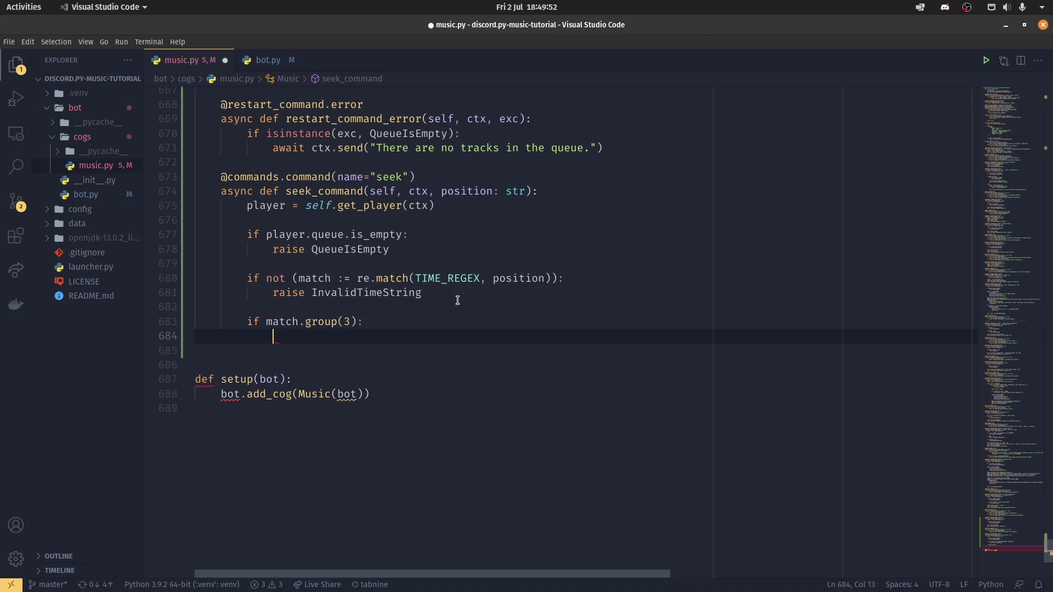
text(secs = )
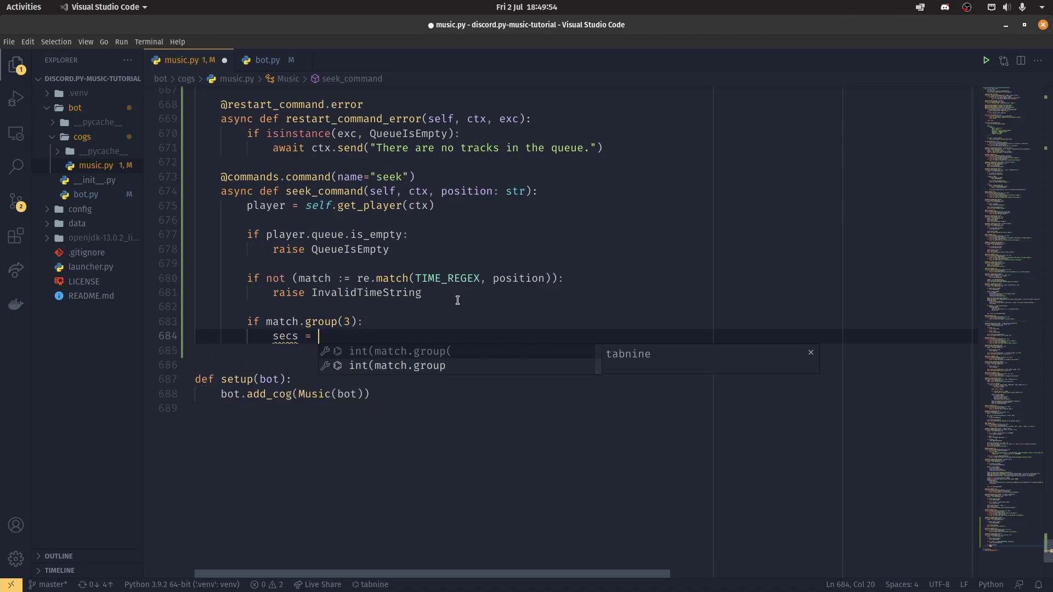
text((int)
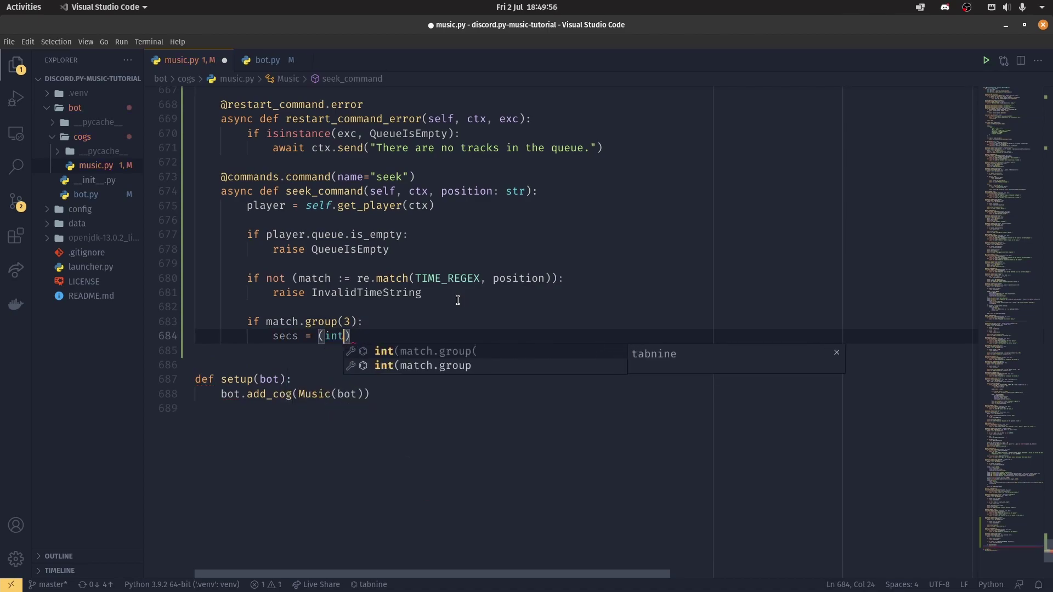
text((match.group)
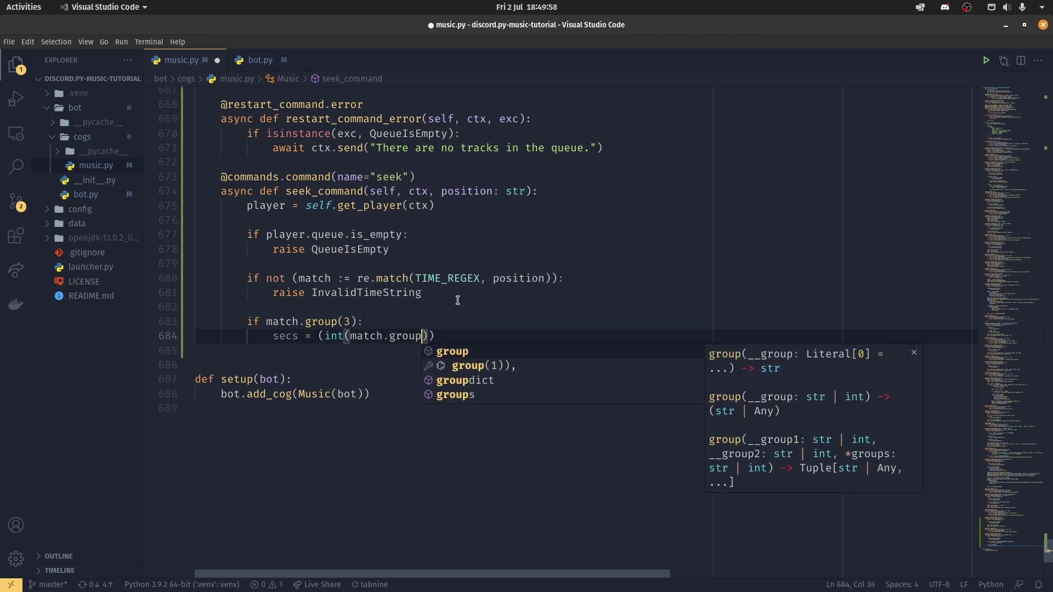
text((1))
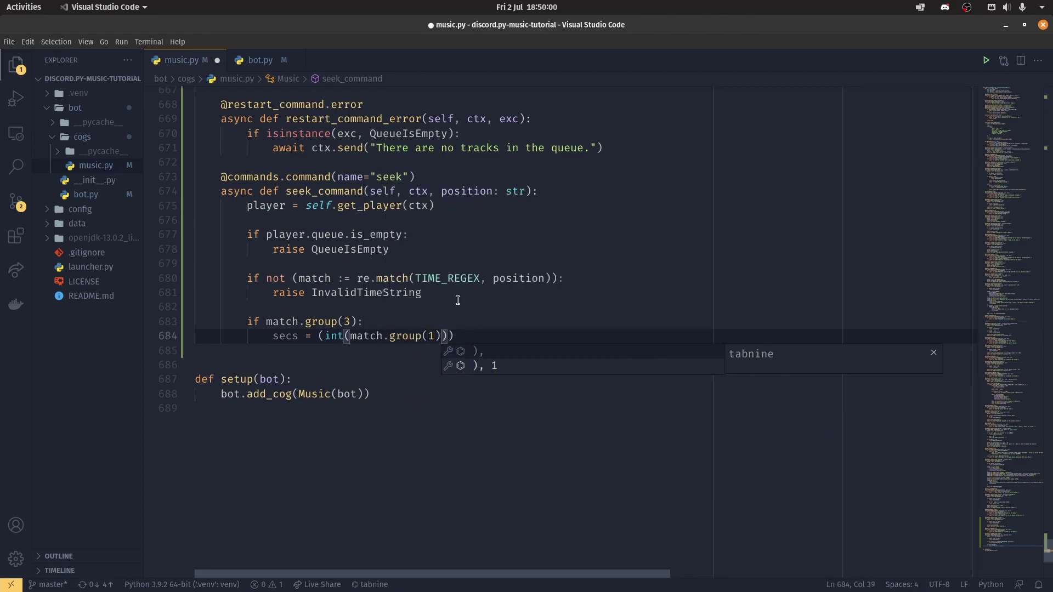
text())
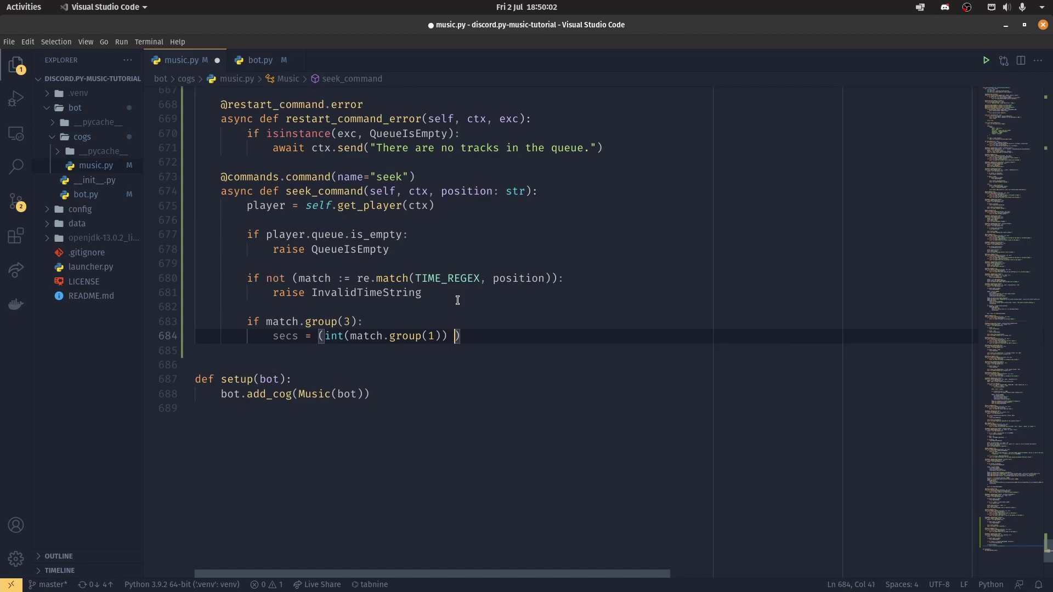
text( * 560)
key(BackSpace)
key(BackSpace)
key(BackSpace)
text(60)
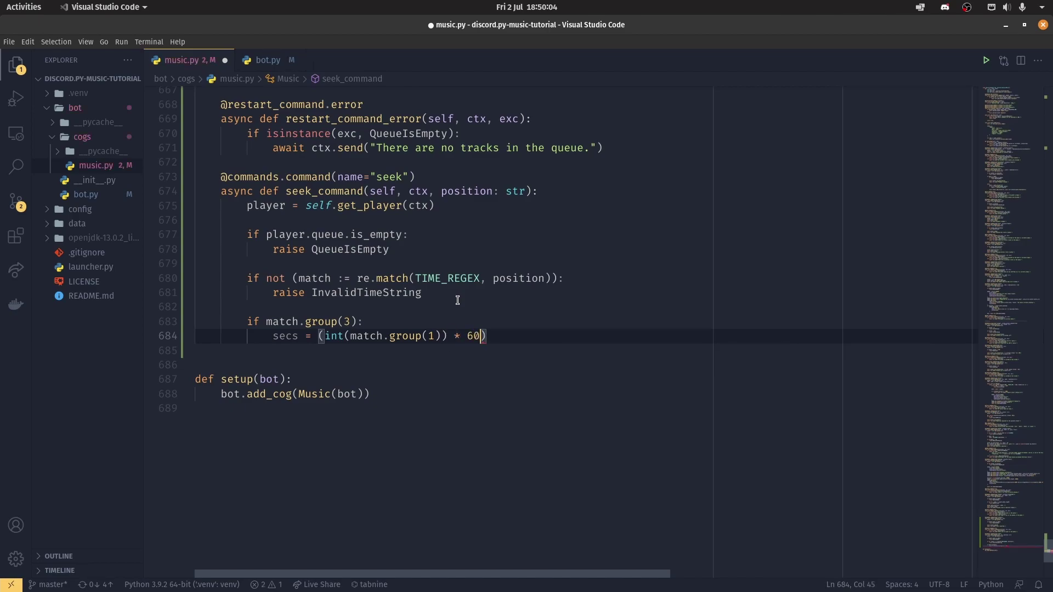
text() + )
text(())
key(Left)
text(int()
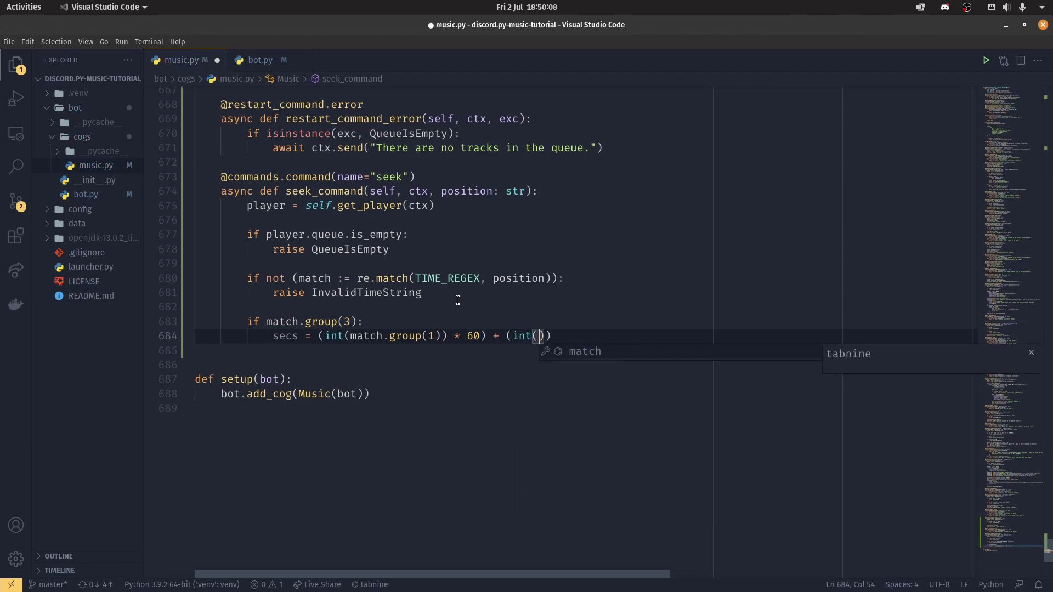
text(match.group)
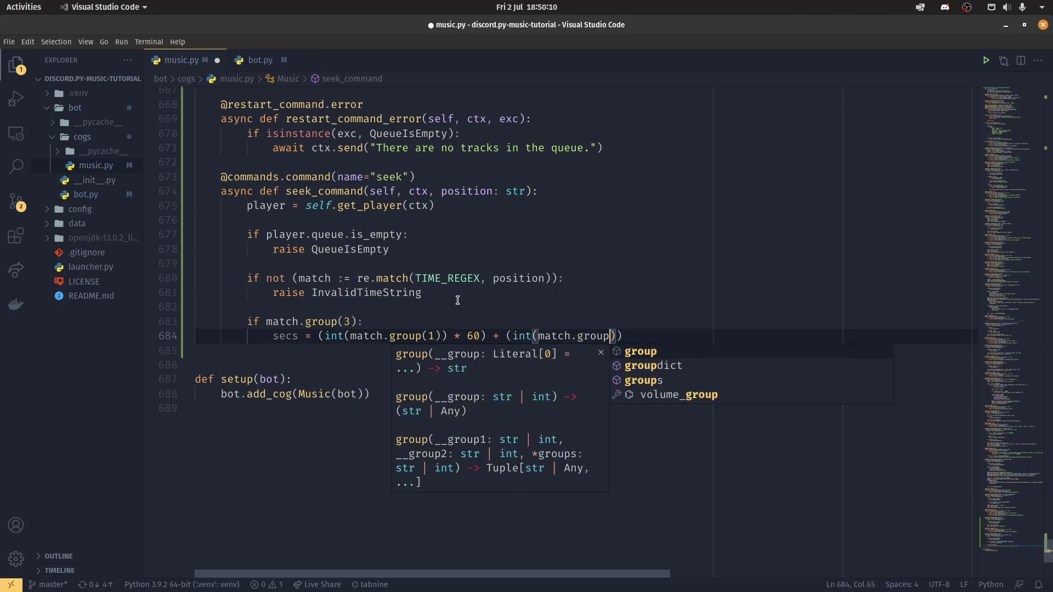
text())
key(Left)
text((3))
key(Right)
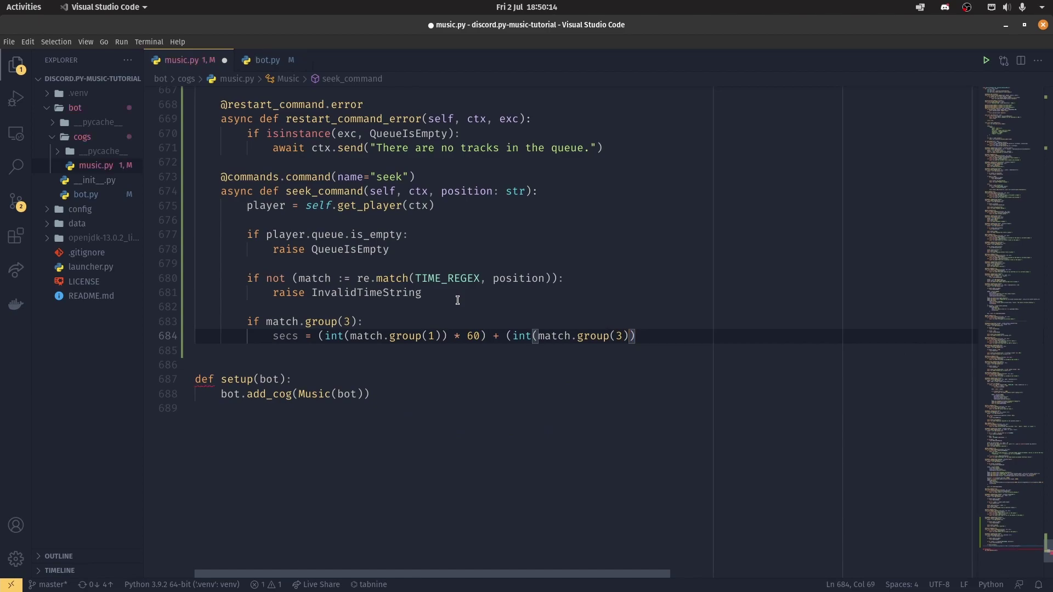
Step: Add the else branch setting secs from match.group(1) alone, and save
key(Return)
text(else:)
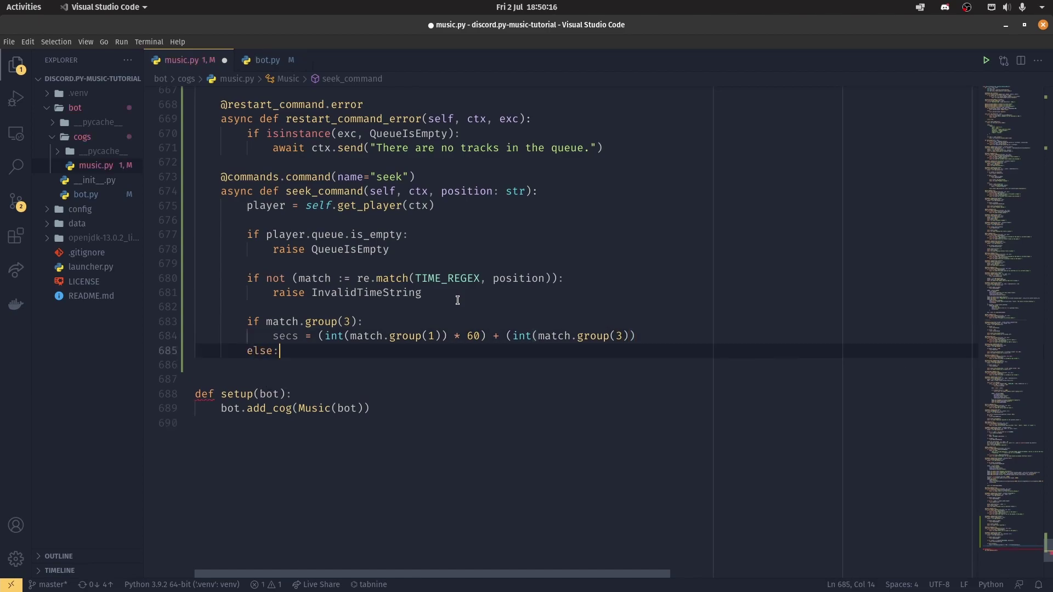
key(Return)
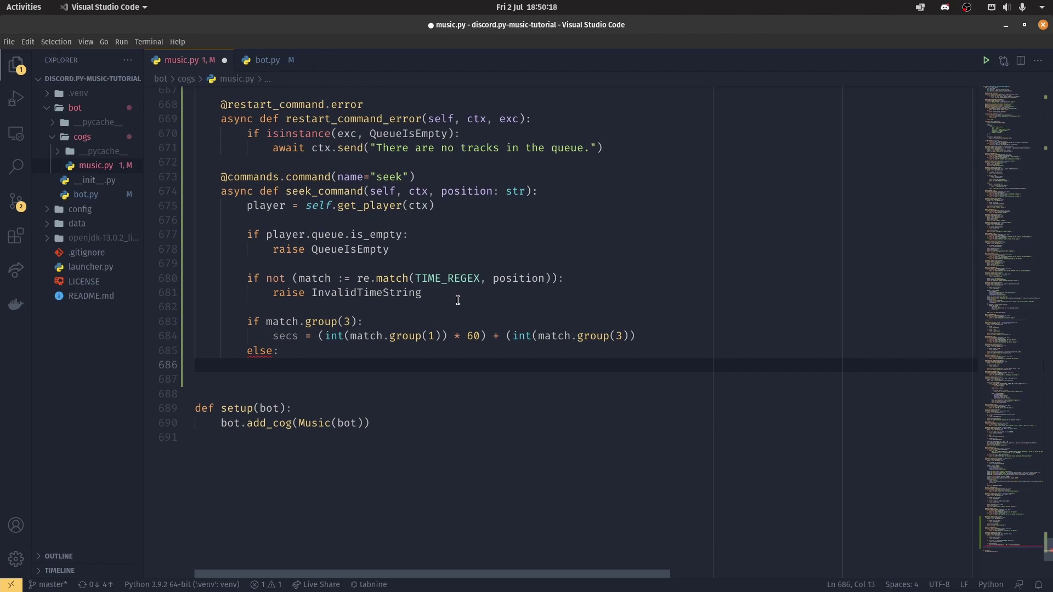
text(secs = ()
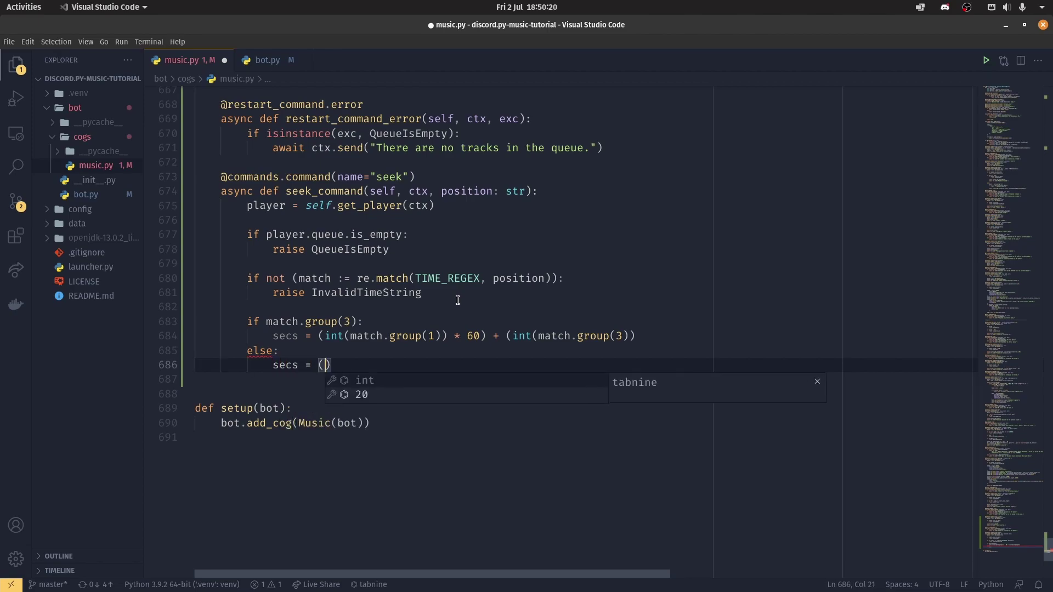
text(iun)
key(BackSpace)
key(BackSpace)
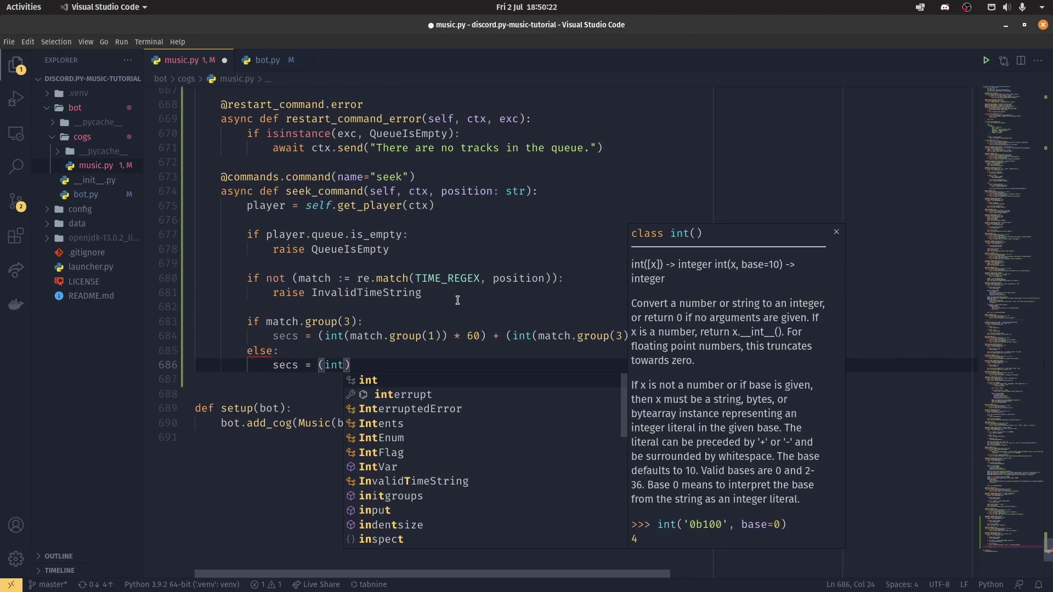
text(nt)
key(Left)
key(Left)
key(Left)
key(BackSpace)
key(End)
key(BackSpace)
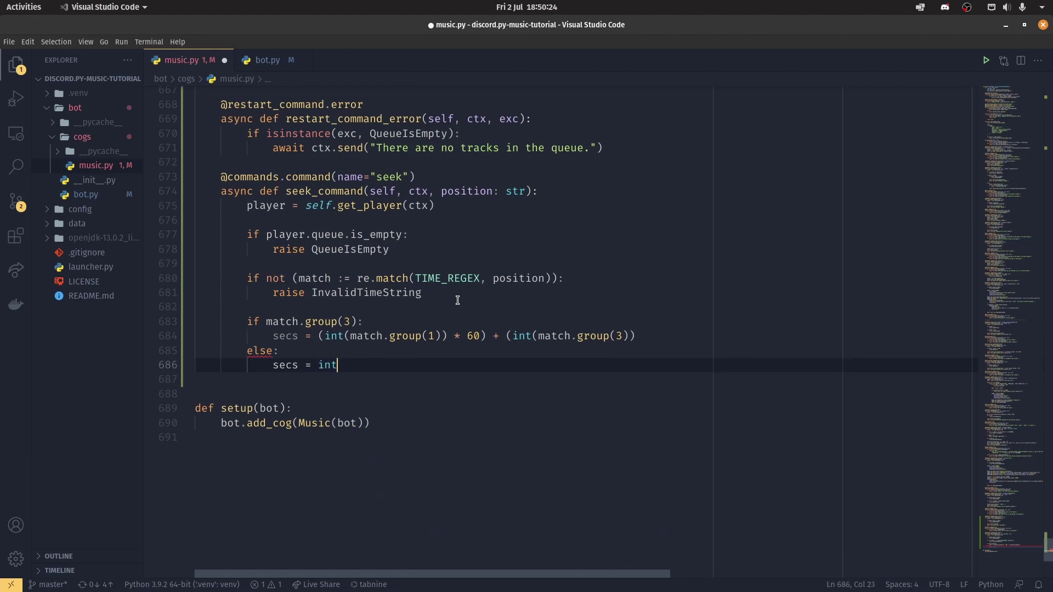
text((match)
text(.group(1)))
key(ctrl+s)
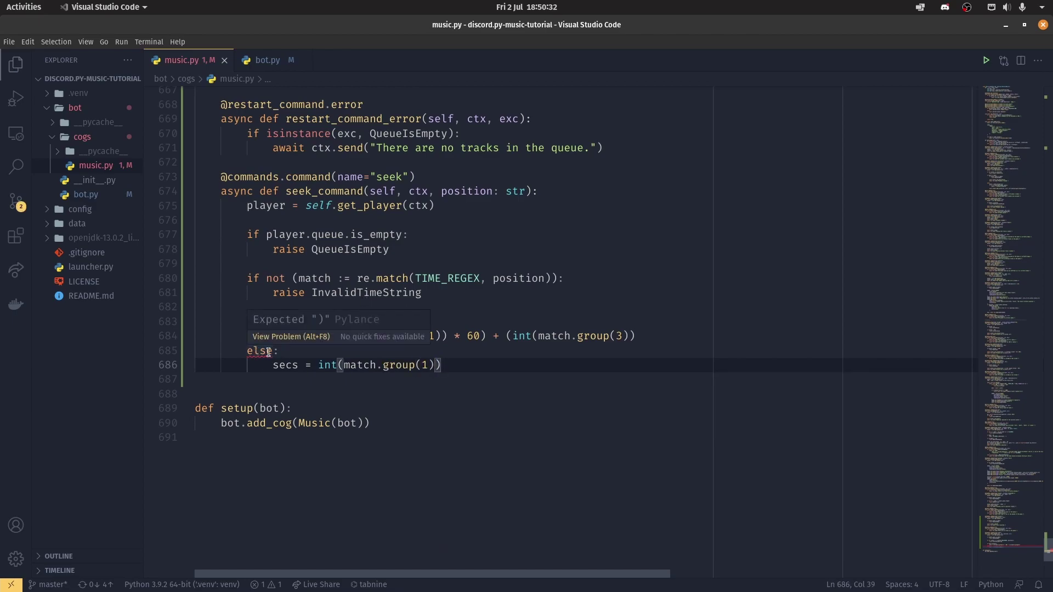
Step: Add the missing parenthesis to the minutes-and-seconds line and save music.py
key(Up)
click(669, 335)
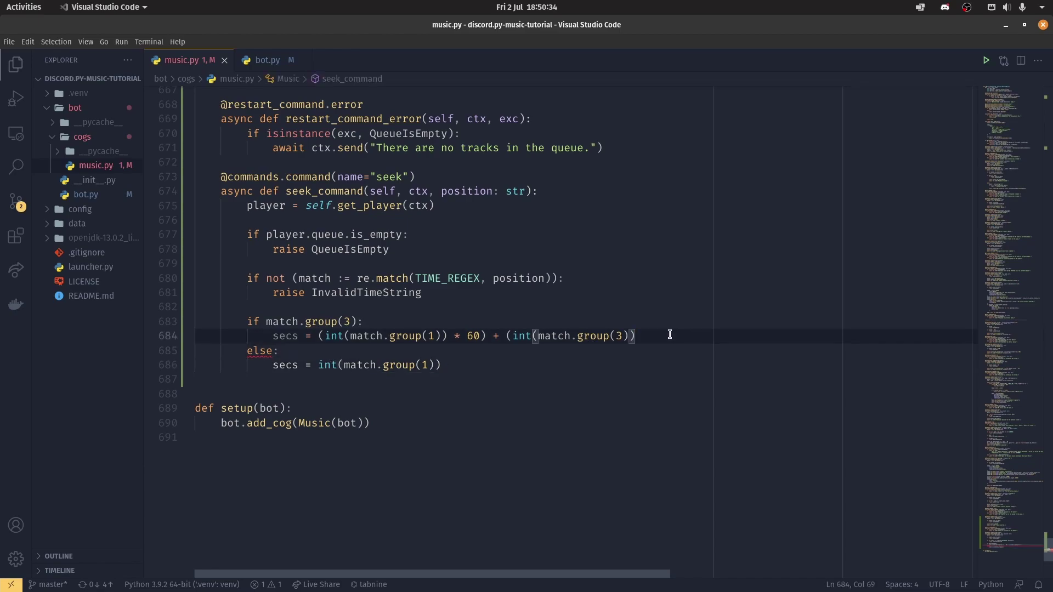
text())
key(ctrl+s)
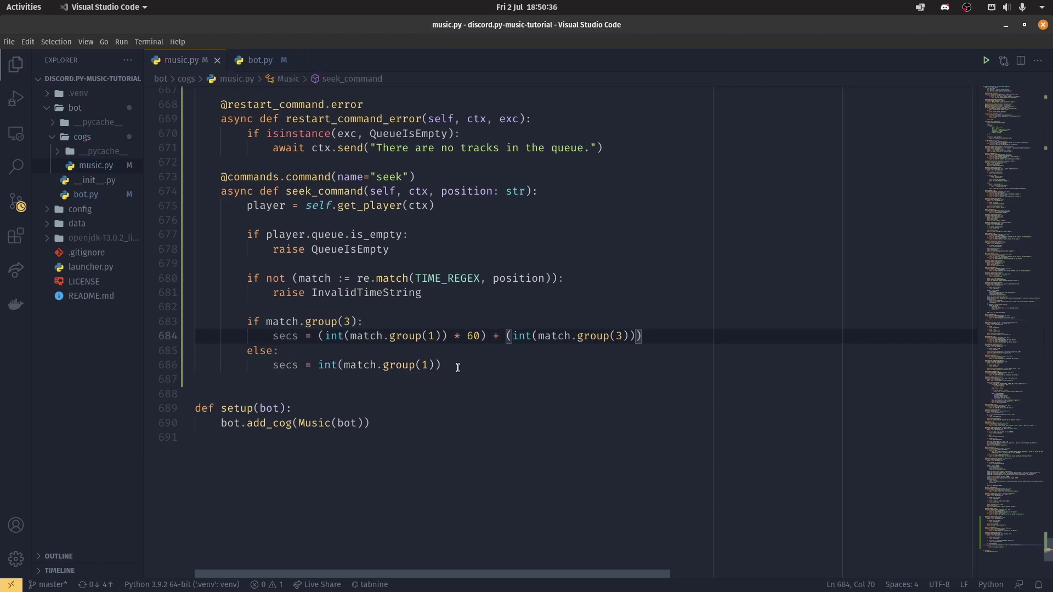
click(457, 367)
key(Return)
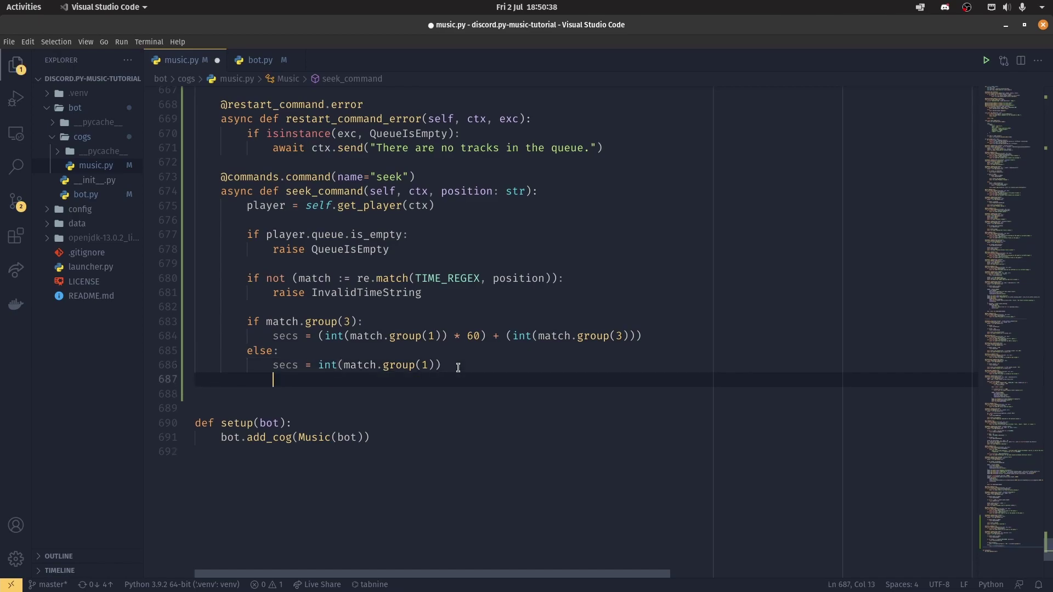
Step: Add the player.seek call in milliseconds and the 'Seeked.' reply, then save
key(Return)
key(BackSpace)
text(await player)
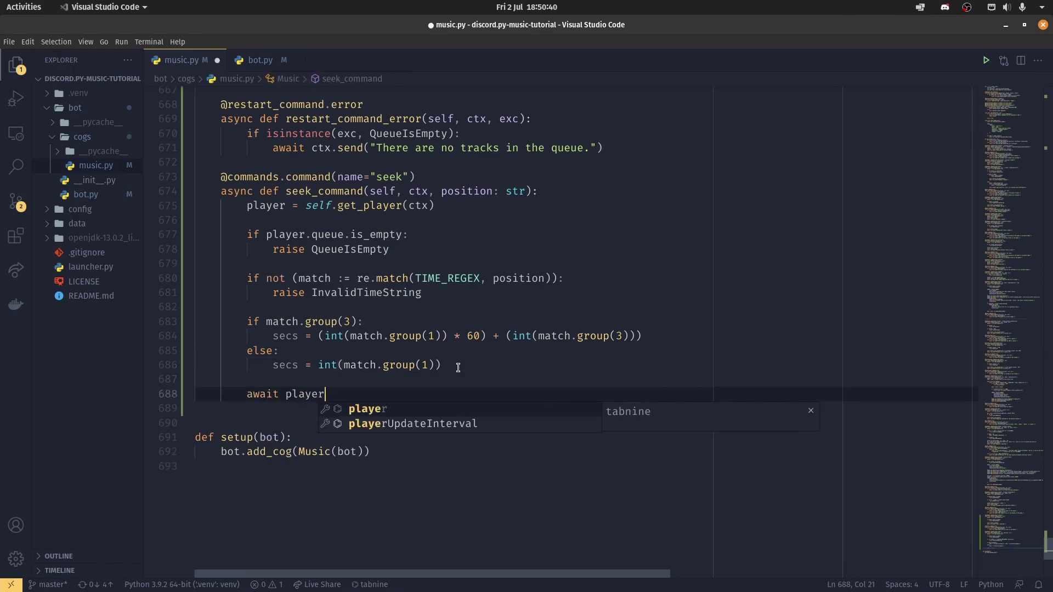
text(.seek(sec)
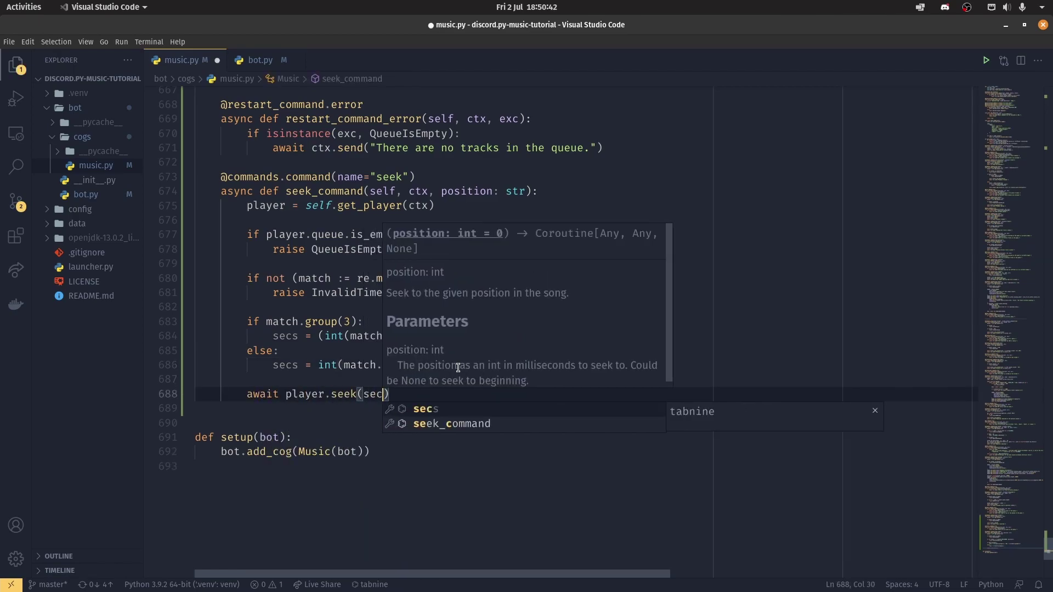
text(s * 1000)
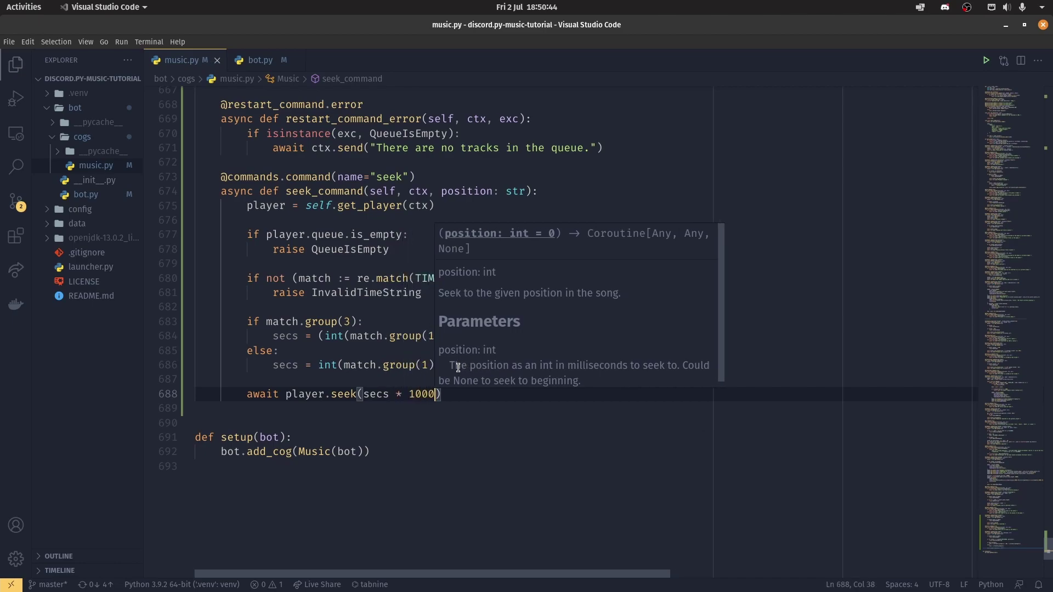
key(End)
key(Return)
text(await )
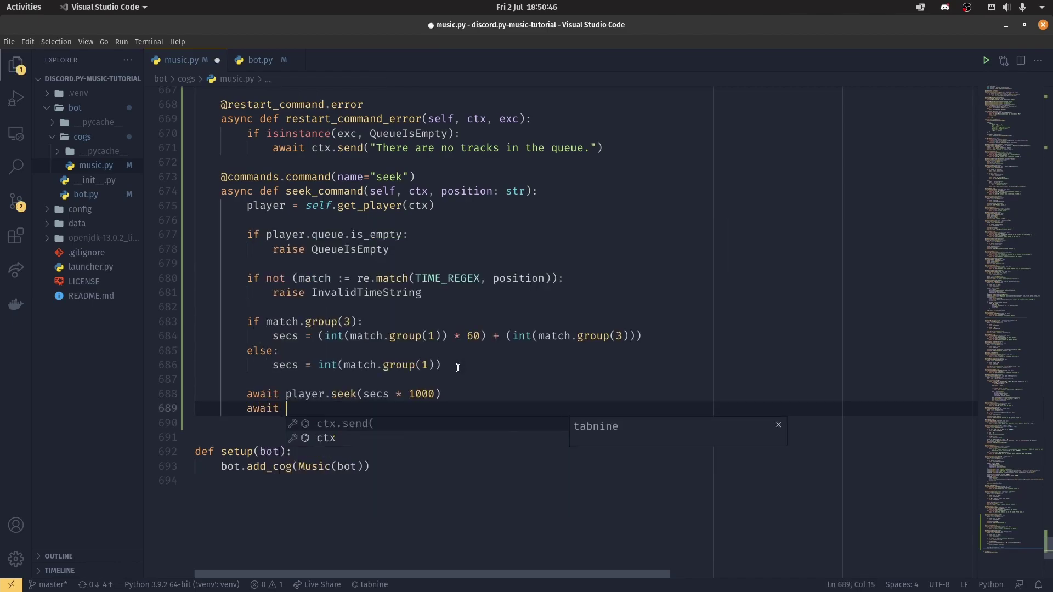
text(ctx.send("Se)
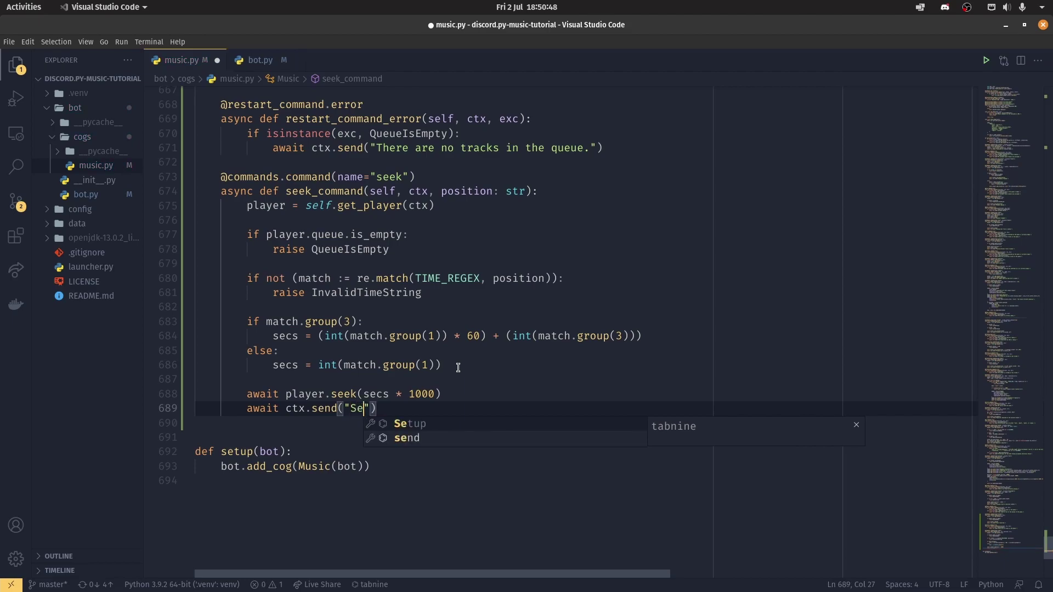
text(eked.)
key(ctrl+s)
Step: Relaunch the bot by rerunning python launcher.py in the terminal
key(ctrl+grave)
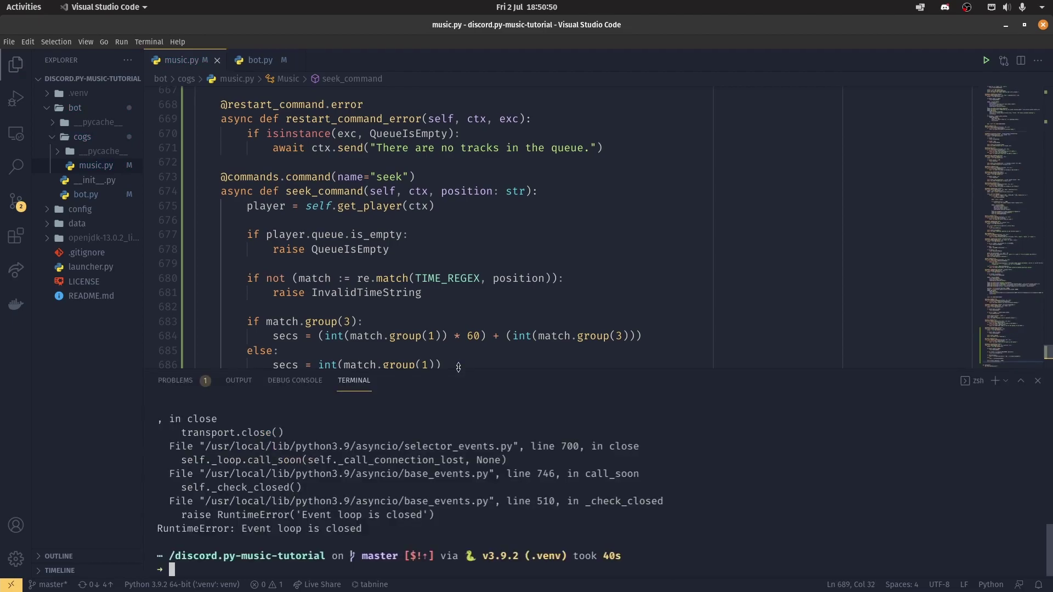
key(Up)
key(Return)
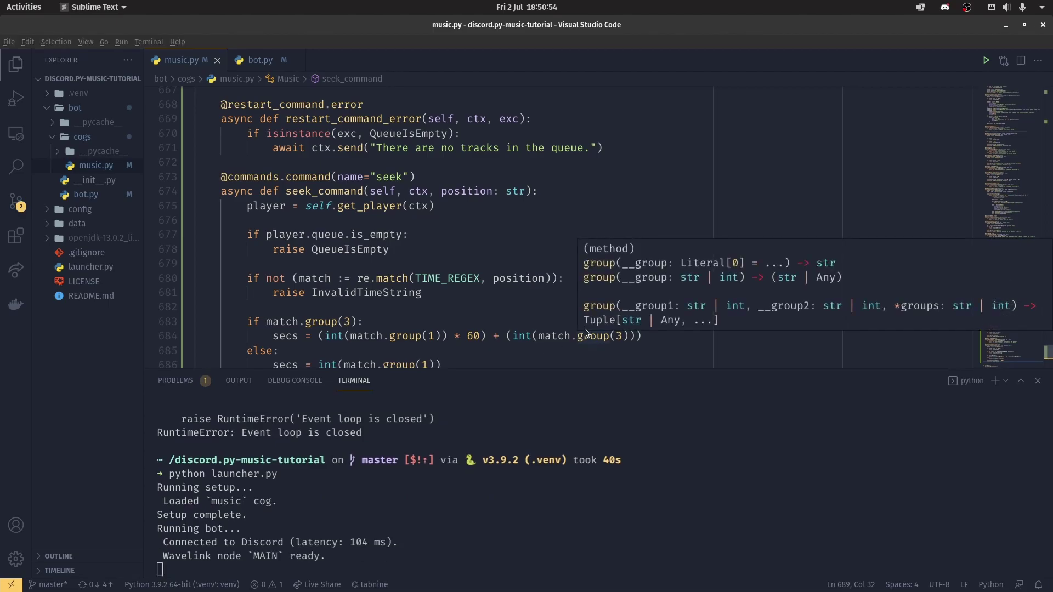
key(super)
Step: Join Videos in Discord, send '+play a caring friend bad snacks', and pick the first result
click(329, 408)
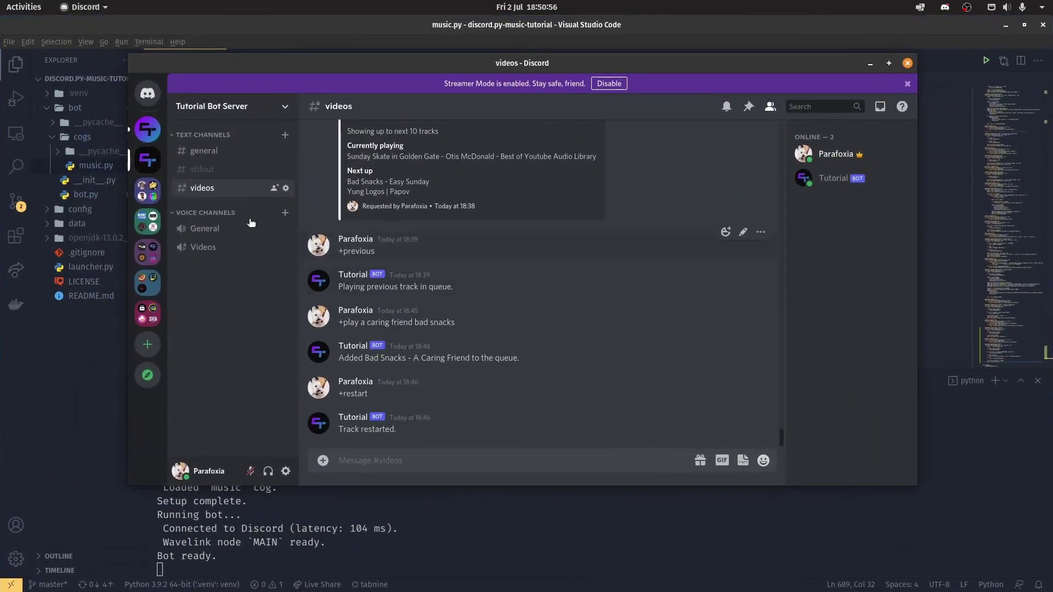
click(203, 248)
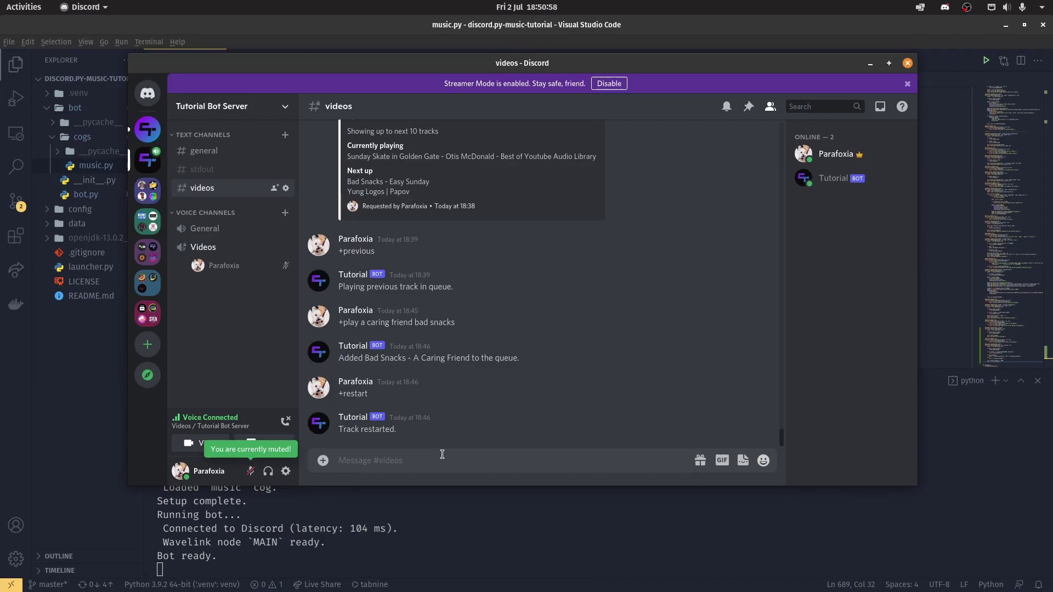
text(+play a carin)
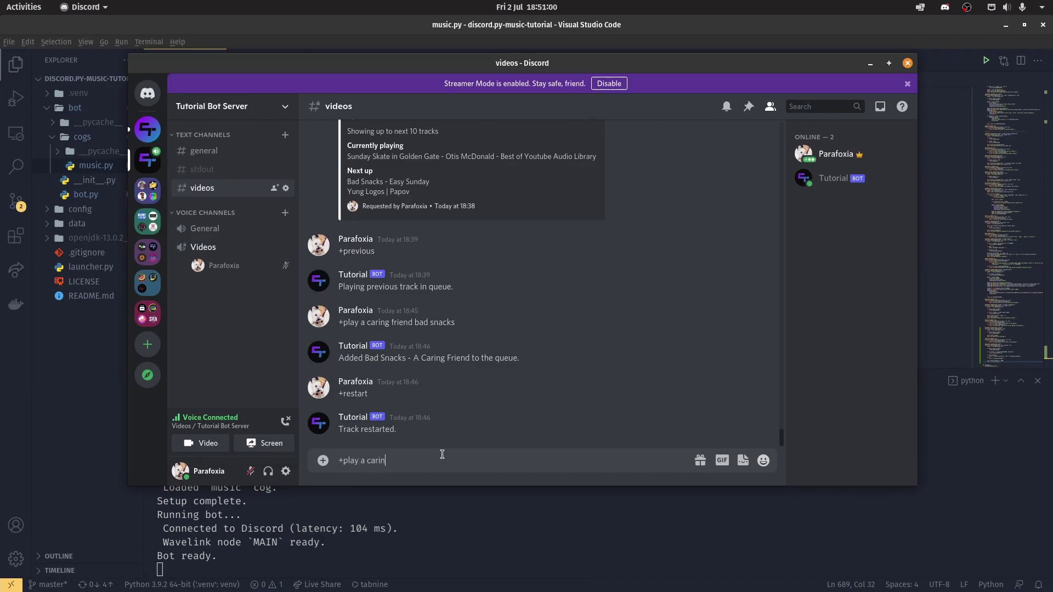
text(g friend bad)
text( snacks)
key(Return)
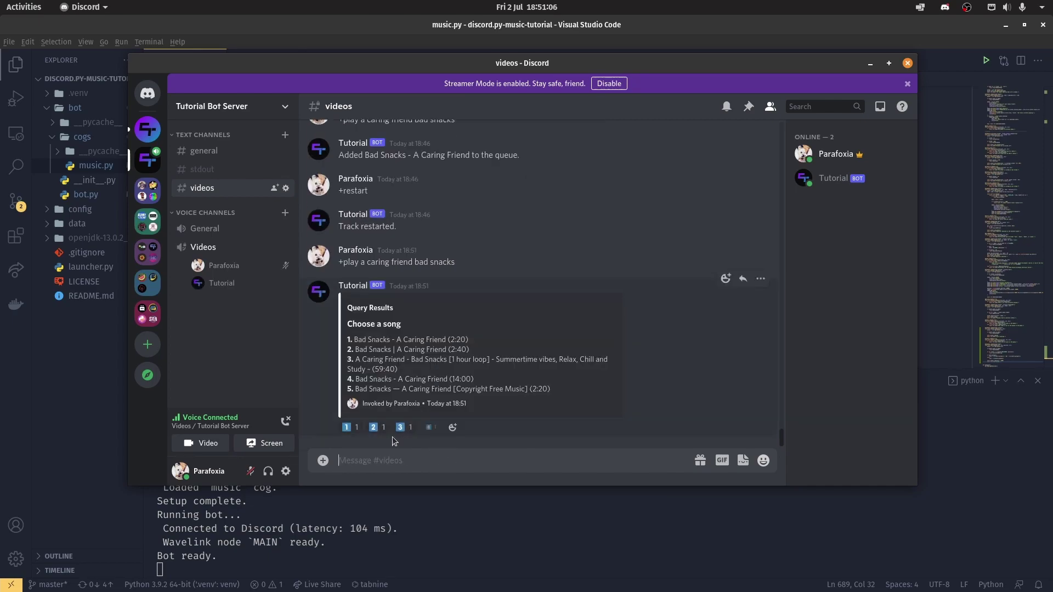
click(354, 429)
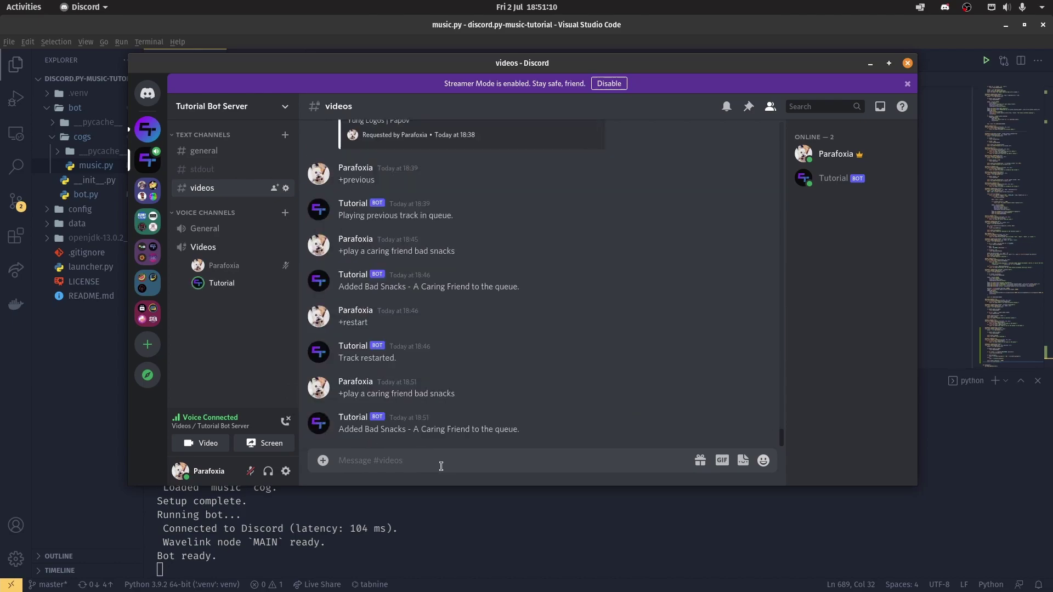
text(+seek )
text(35s)
Step: Send +seek 35s and +seek 1m54s, checking +playing and +np until it shows 1:59 of 2:50
key(Return)
text(+)
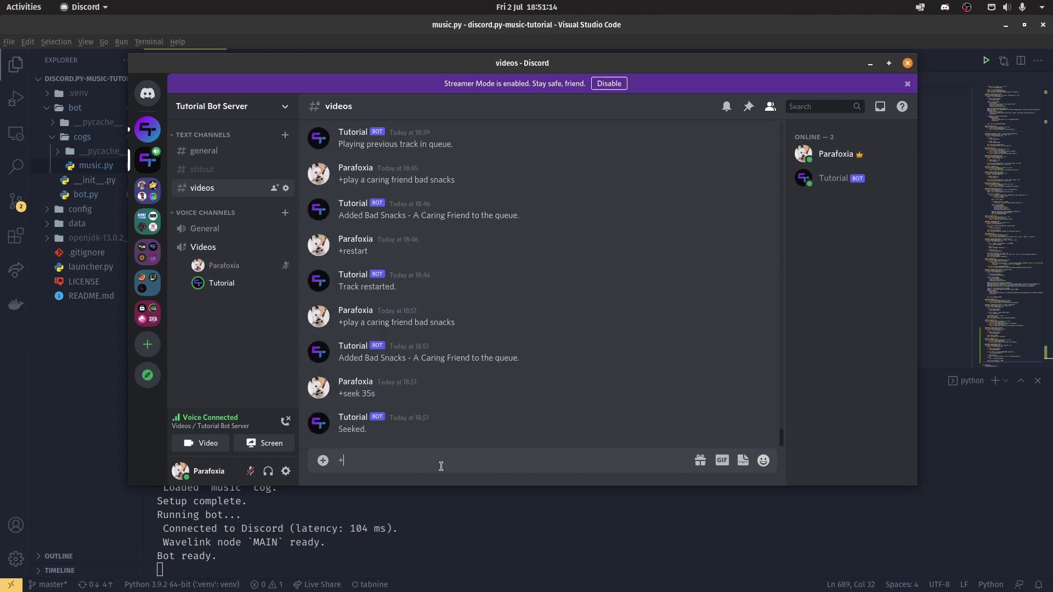
text(playing)
key(Return)
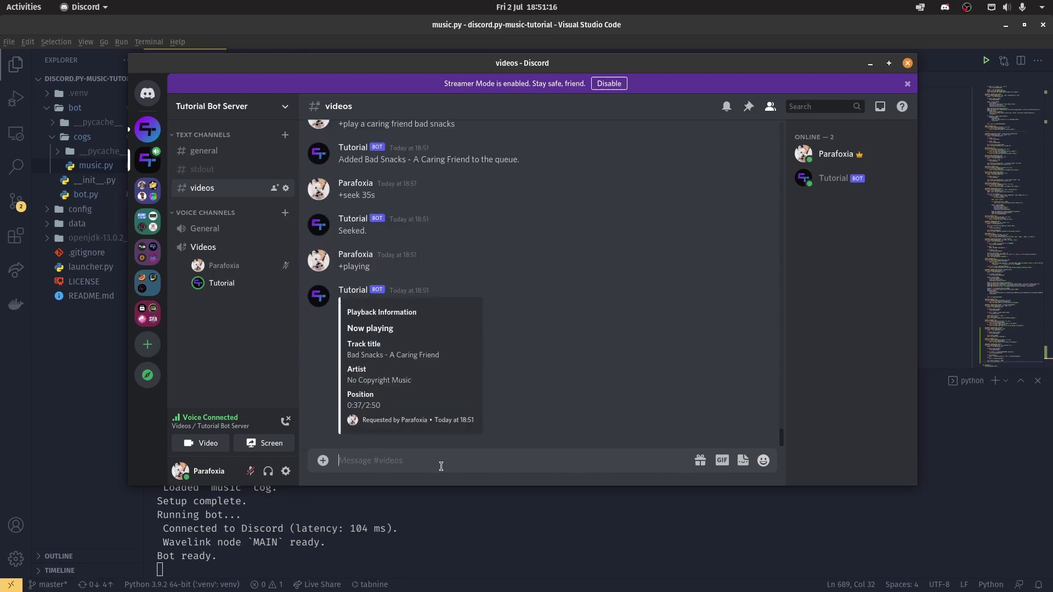
text(+s)
text(eek 1m54s)
key(Return)
text(+)
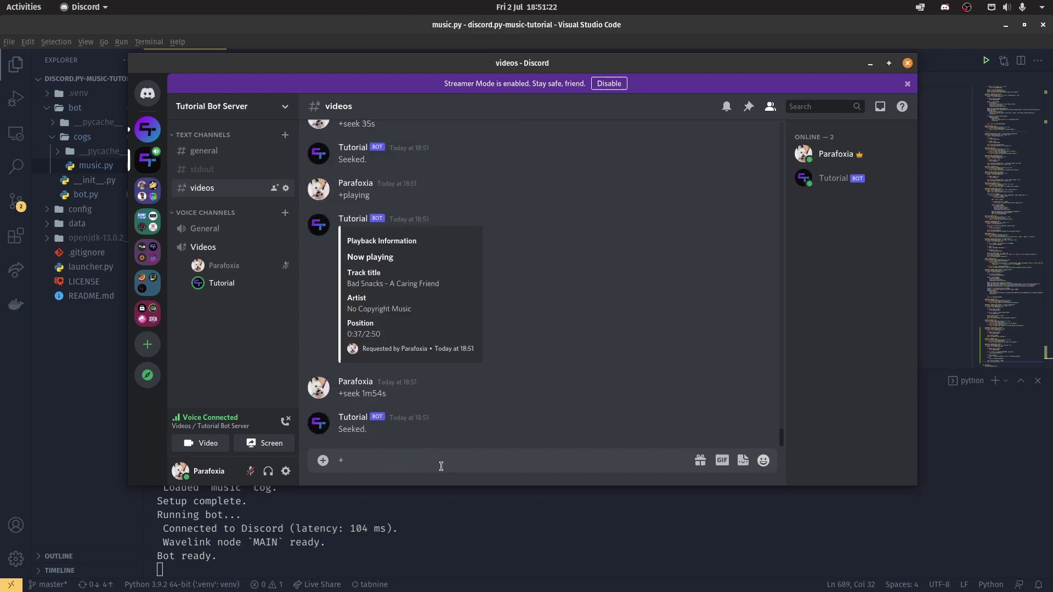
text(pop)
key(Return)
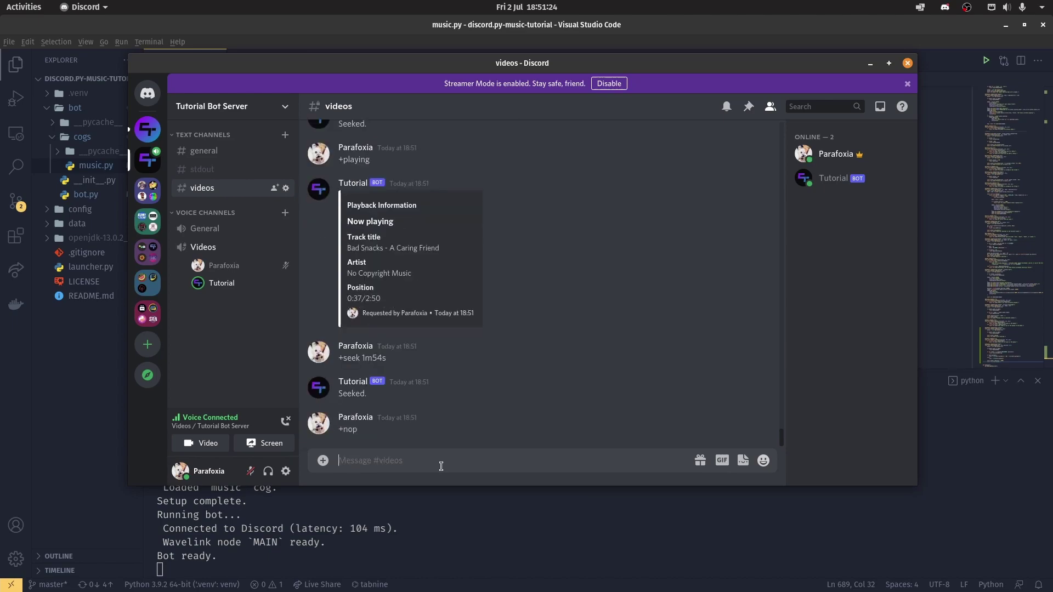
text(+np)
key(Return)
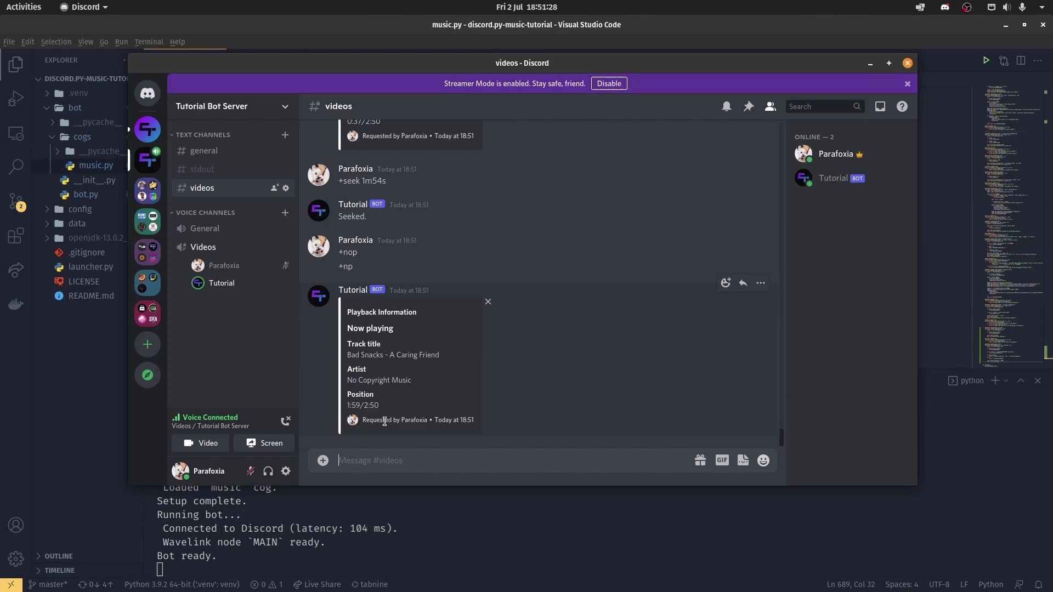
text(+se)
text(ek 21)
Step: Send the rejected +seek 21, then +seek 1m21 and +np showing 1:24, and highlight the failing 21
key(Return)
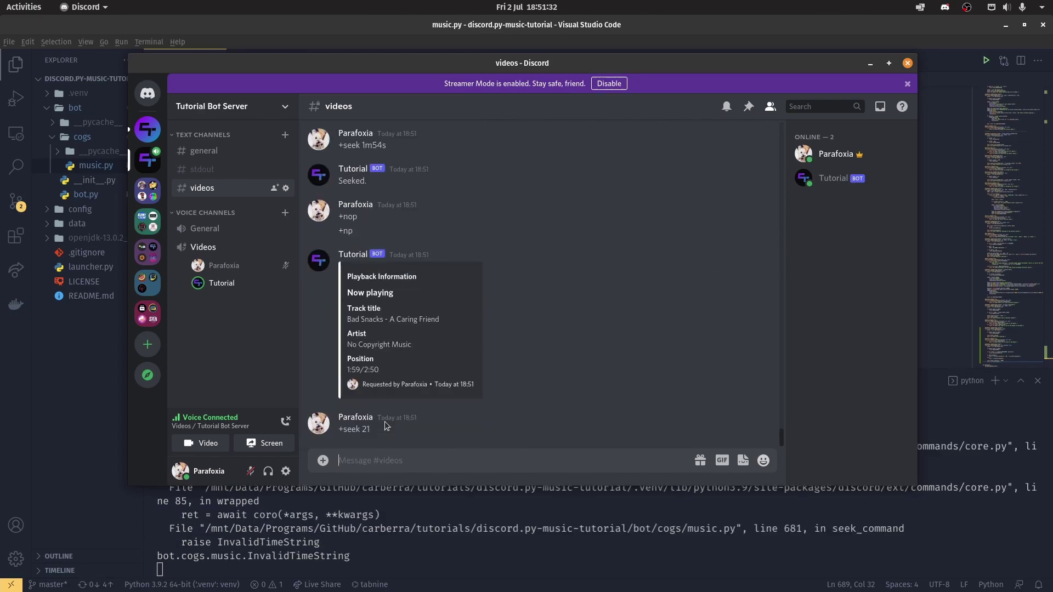
text(+seek 1m)
text(21)
key(Return)
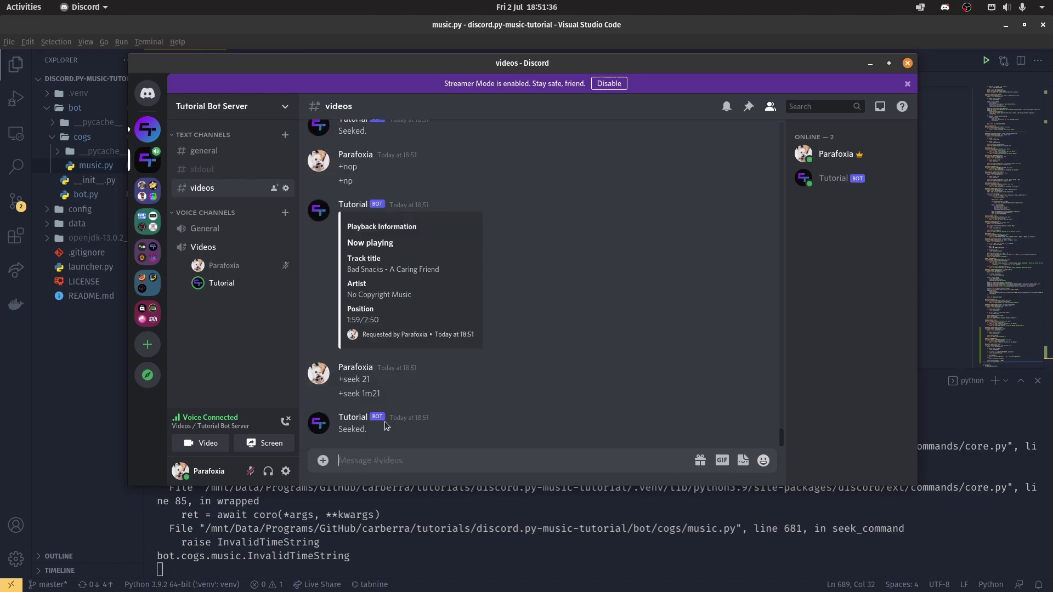
text(+np)
key(Return)
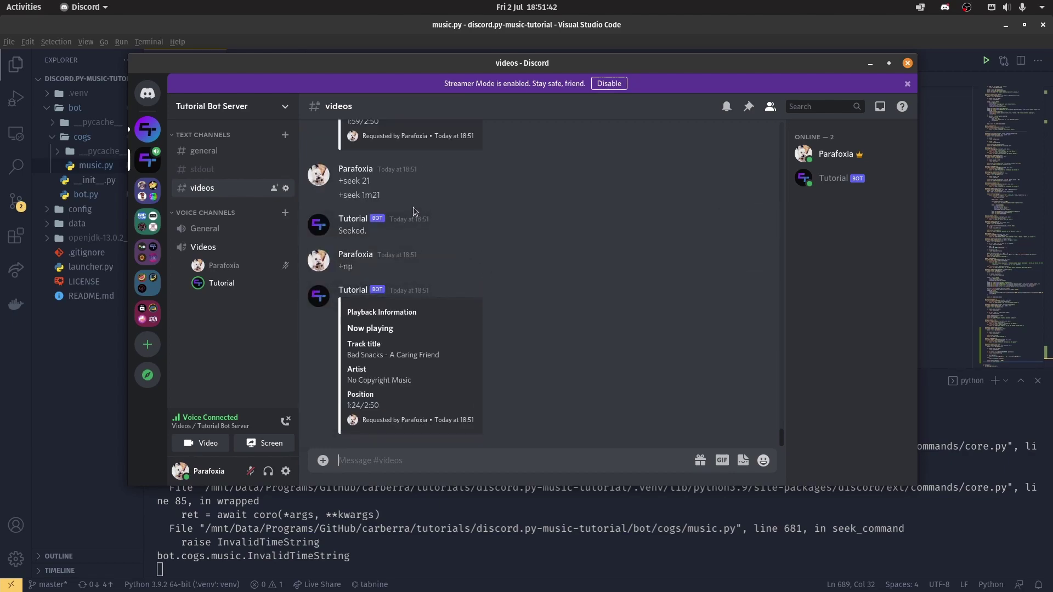
scroll(409, 206, up, 2)
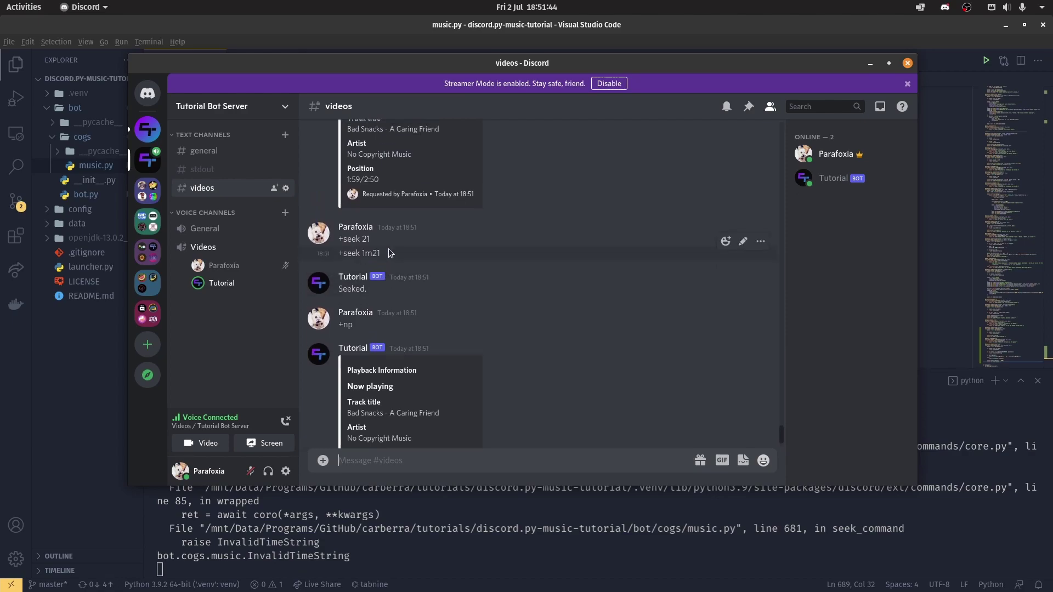
drag(362, 239, 385, 245)
click(534, 321)
scroll(536, 324, down, 2)
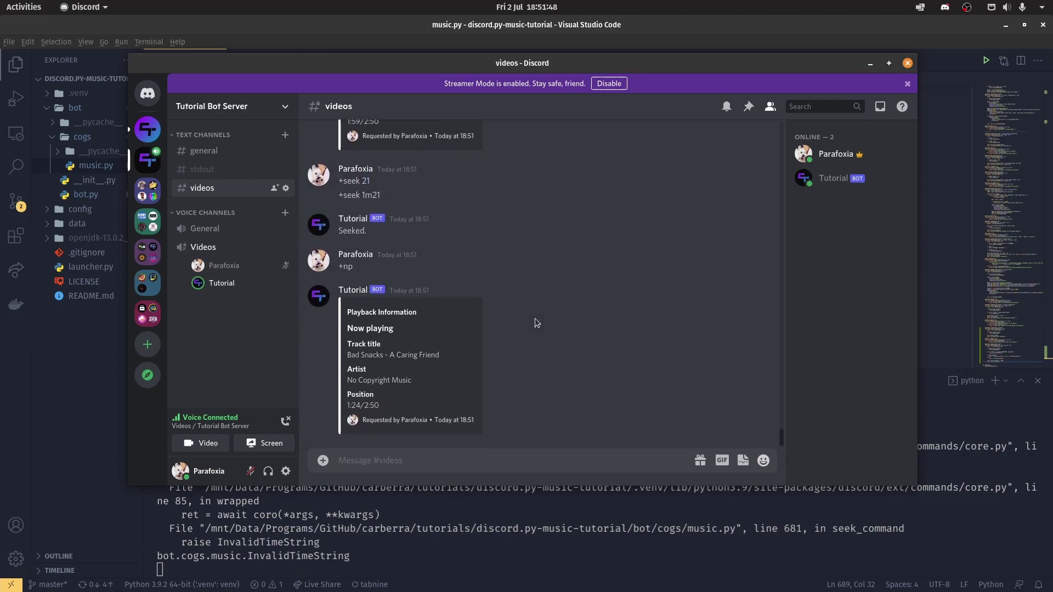